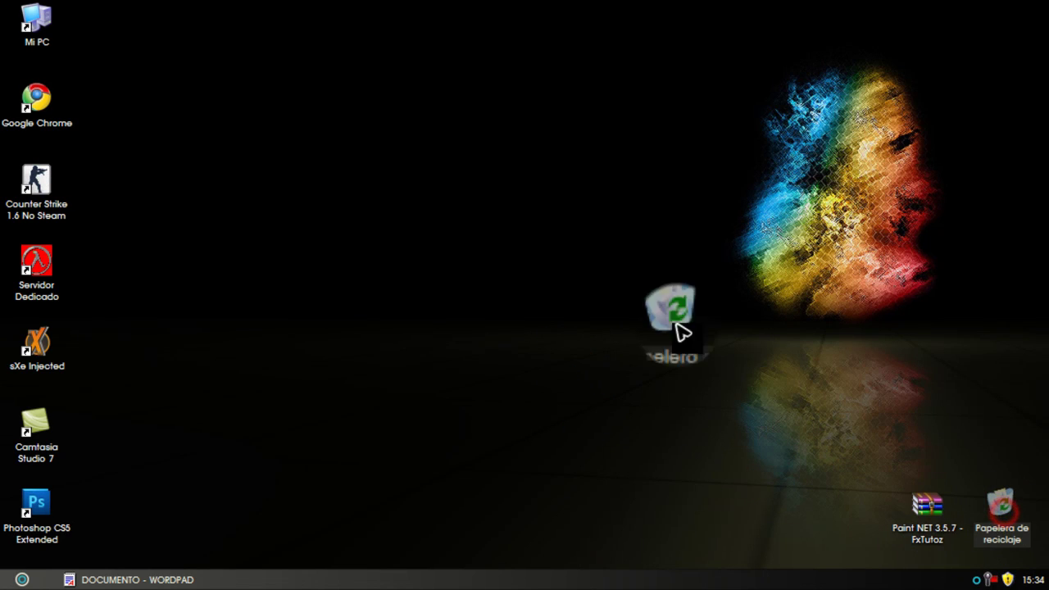
# Drag the Recycle Bin icon up to the top left, lined up beside Mi PC
pyautogui.moveTo(931, 512); pyautogui.dragTo(1005, 512)
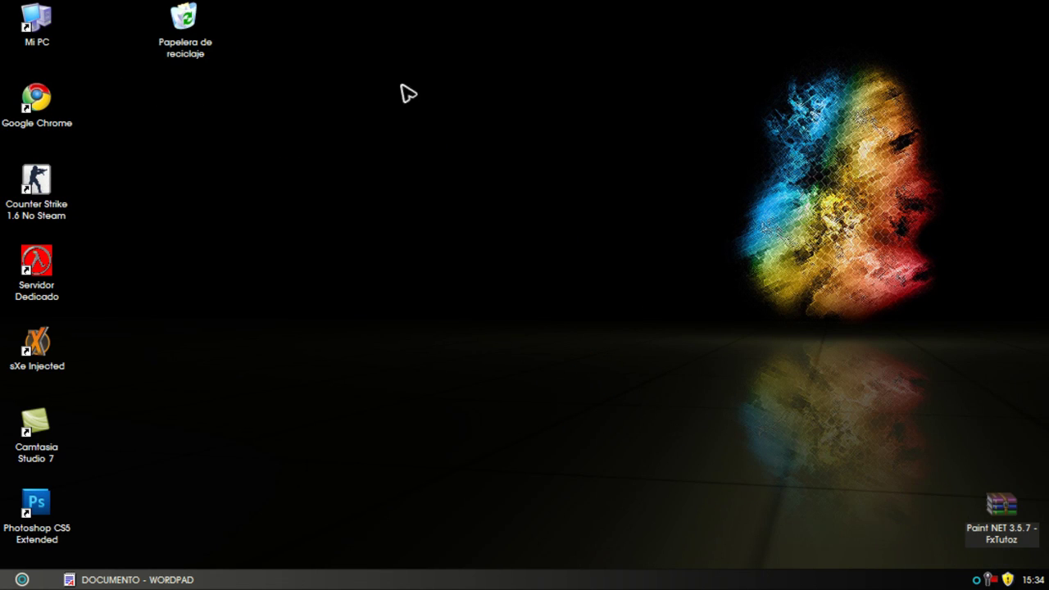
pyautogui.moveTo(187, 24); pyautogui.dragTo(113, 24)
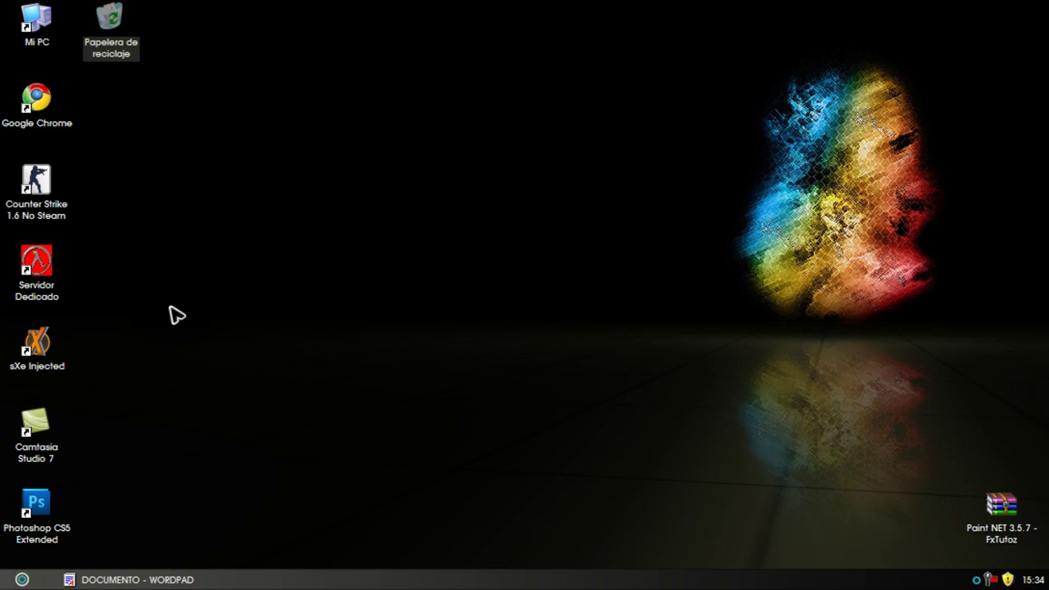
# Bring the WordPad document back and scroll down to the mediafire download link
pyautogui.click(132, 579)
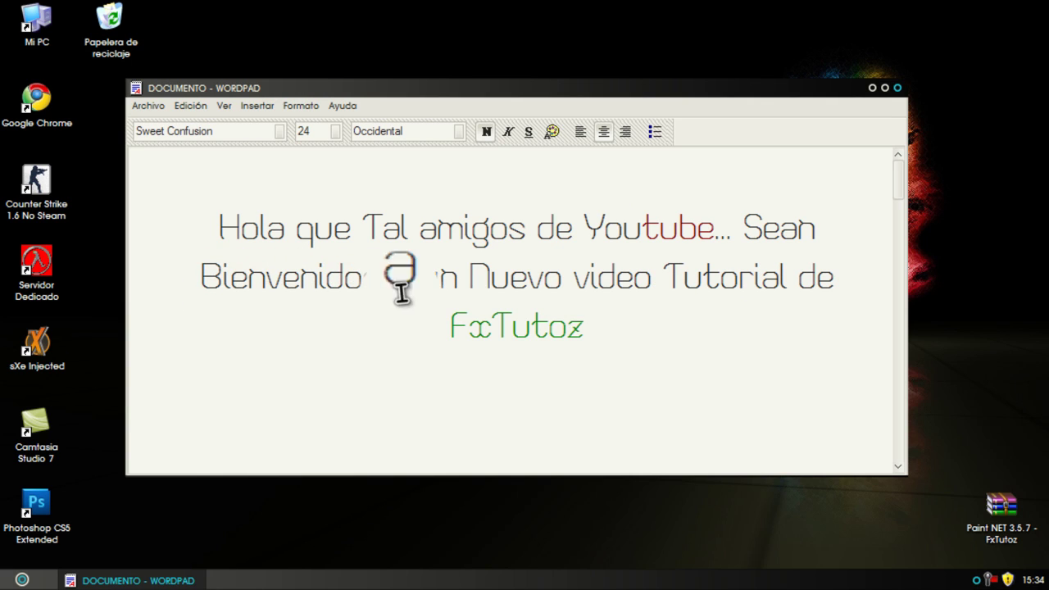
pyautogui.moveTo(900, 177); pyautogui.dragTo(902, 225)
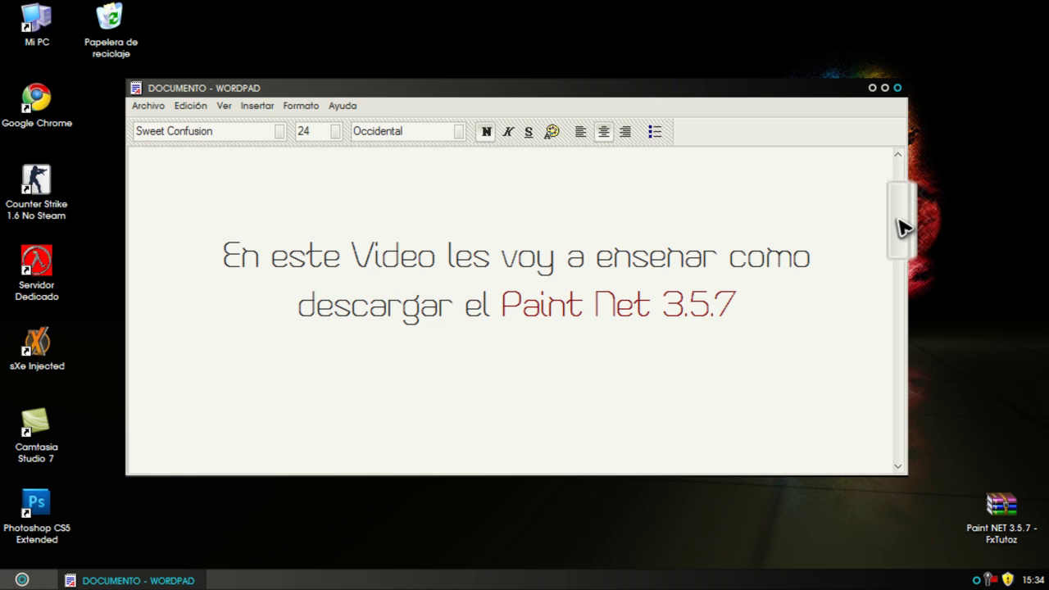
pyautogui.moveTo(901, 227); pyautogui.dragTo(901, 267)
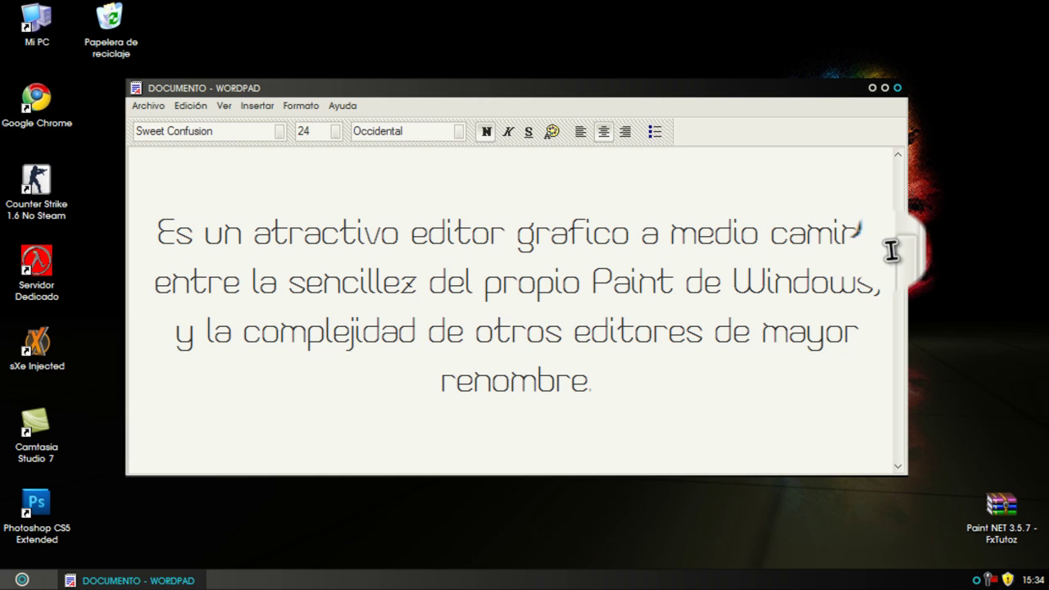
pyautogui.moveTo(899, 255); pyautogui.dragTo(901, 300)
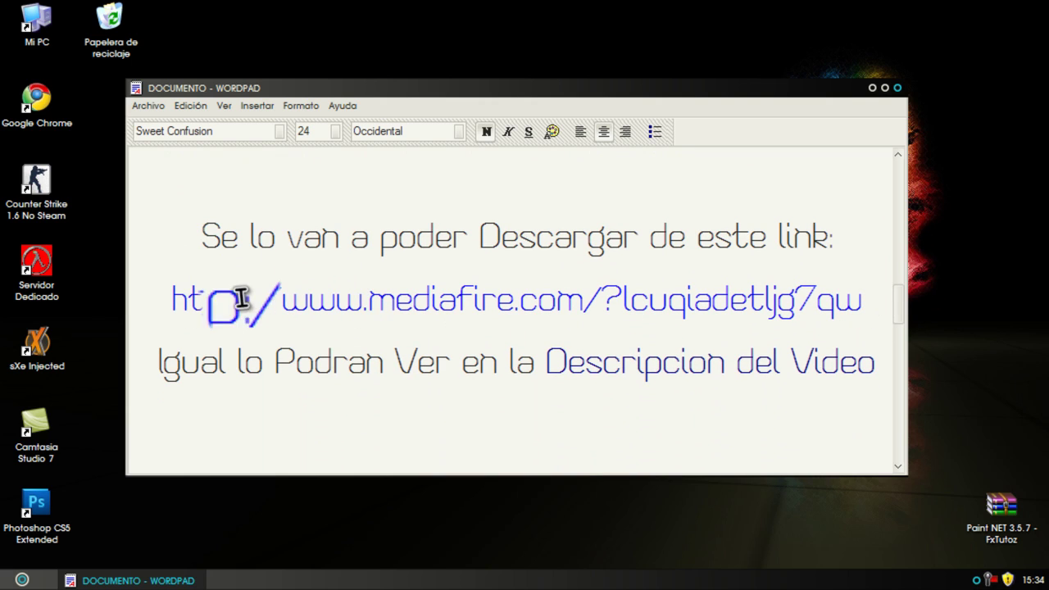
# Copy the mediafire.com download link with Copiar and minimize WordPad
pyautogui.moveTo(176, 296); pyautogui.dragTo(700, 297)
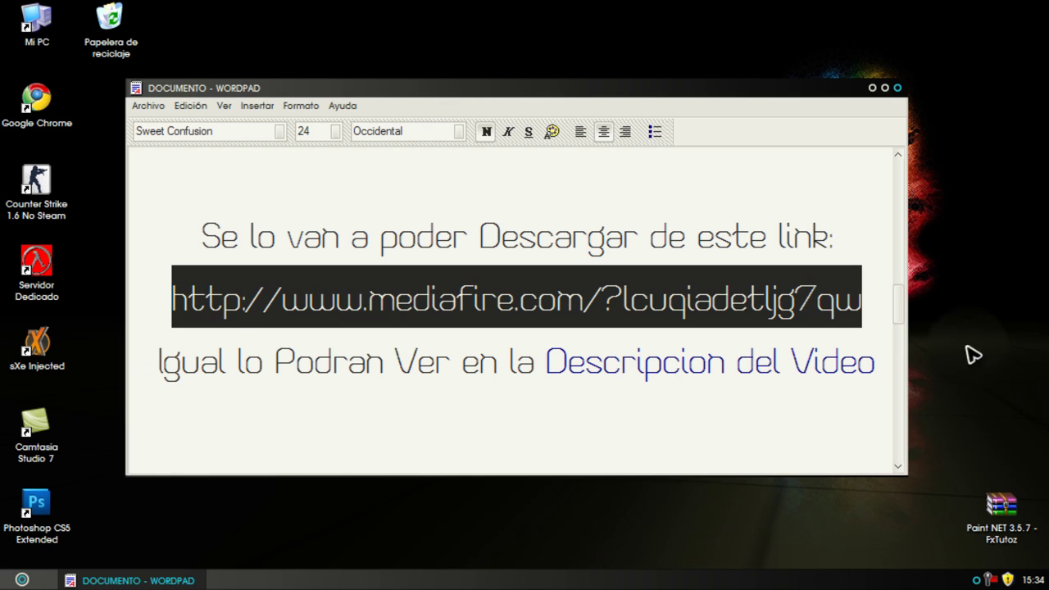
pyautogui.rightClick(820, 294)
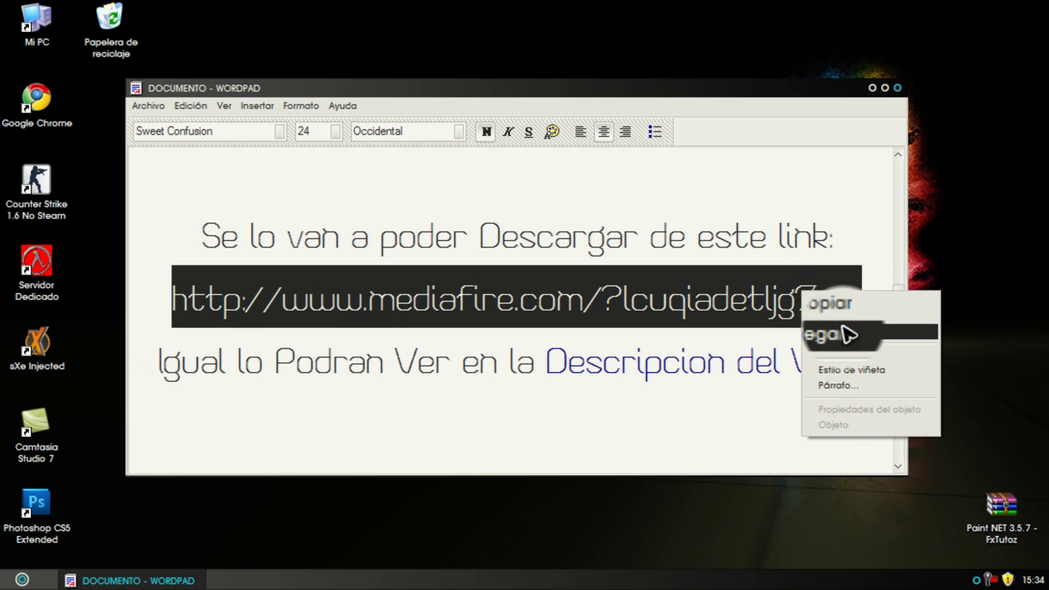
pyautogui.click(858, 316)
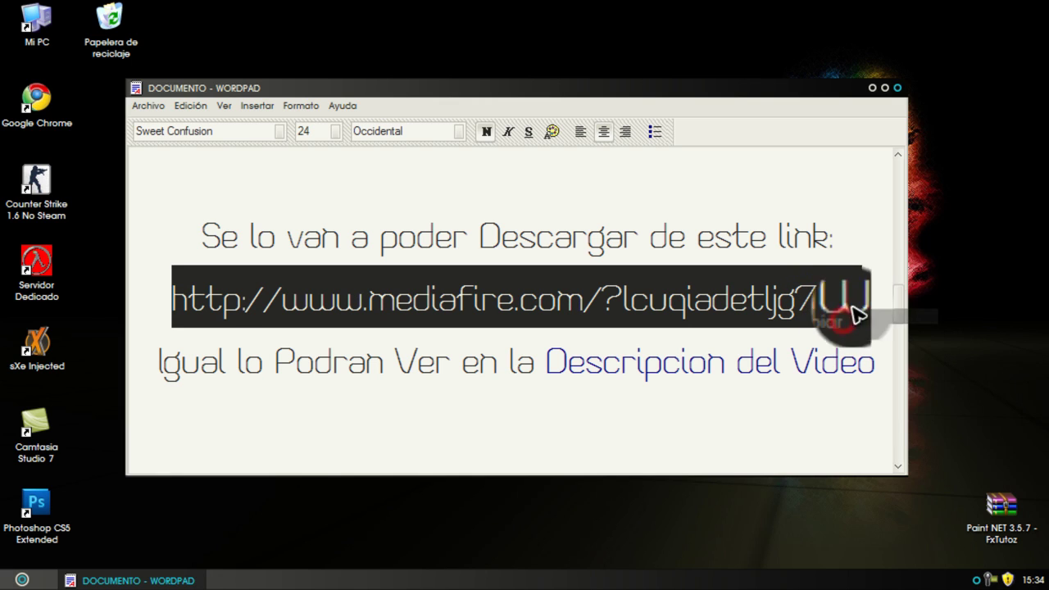
pyautogui.click(876, 83)
# Start Internet Explorer and load the copied MediaFire link in the address bar
pyautogui.click(23, 579)
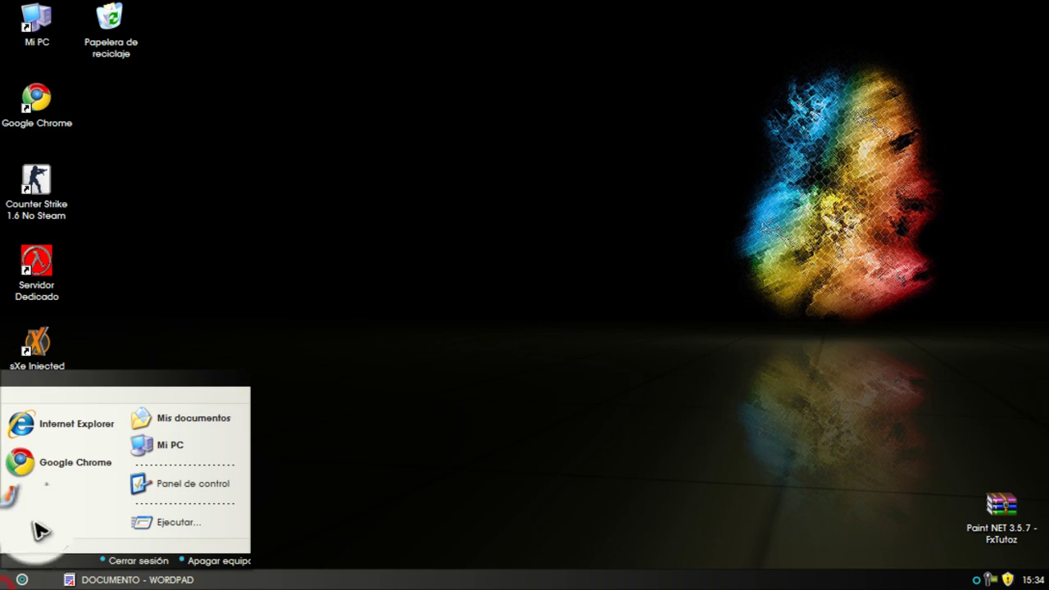
pyautogui.click(58, 429)
pyautogui.click(315, 63)
pyautogui.click(332, 33)
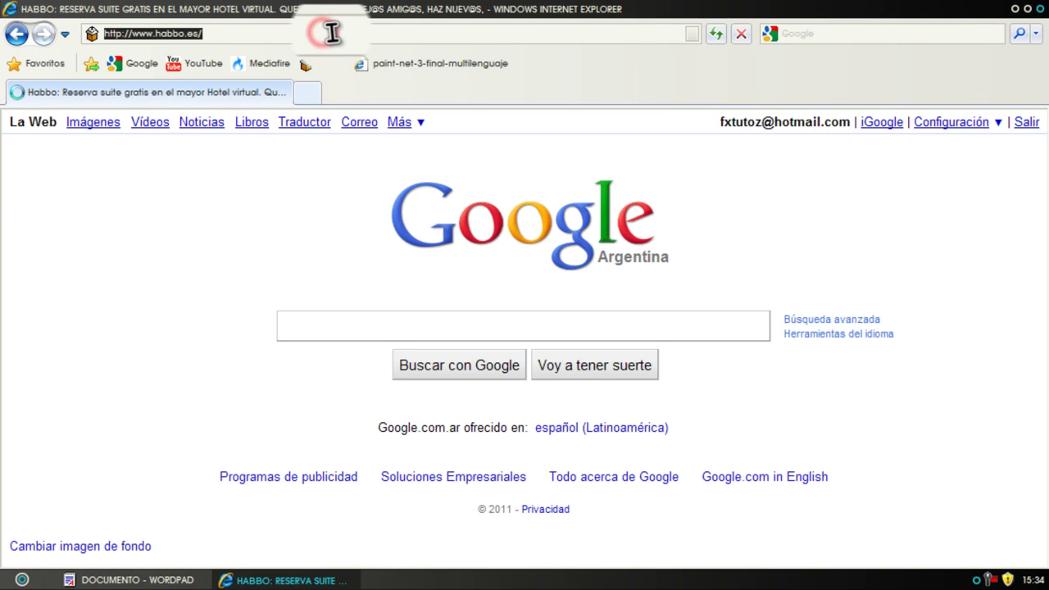
pyautogui.press('Return')
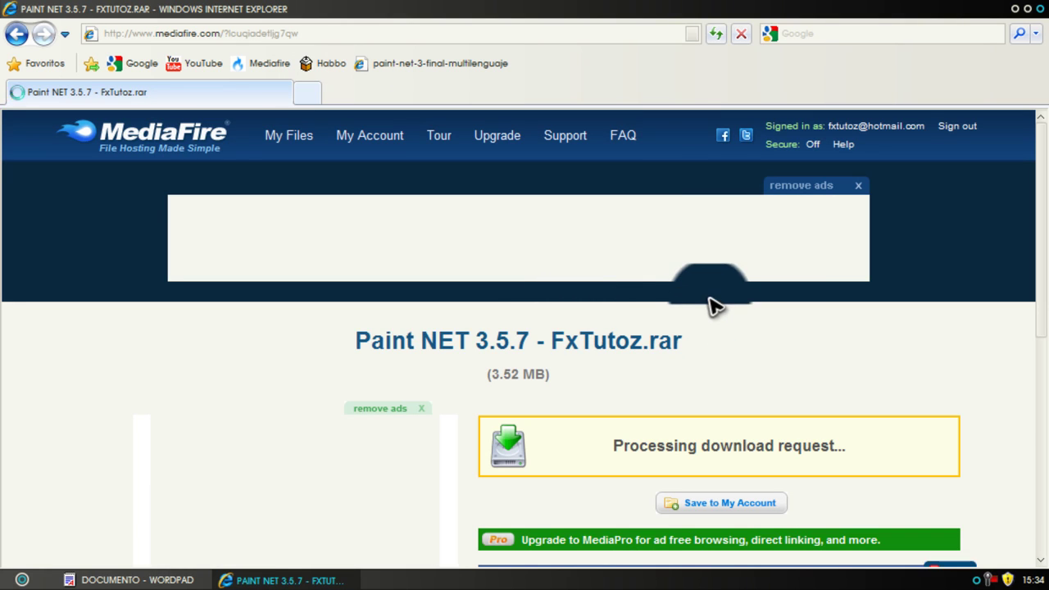
# Re-maximize the browser, highlight the Paint NET 3.5.7 - FxTutoz.rar title, and scroll to the download box
pyautogui.click(374, 33)
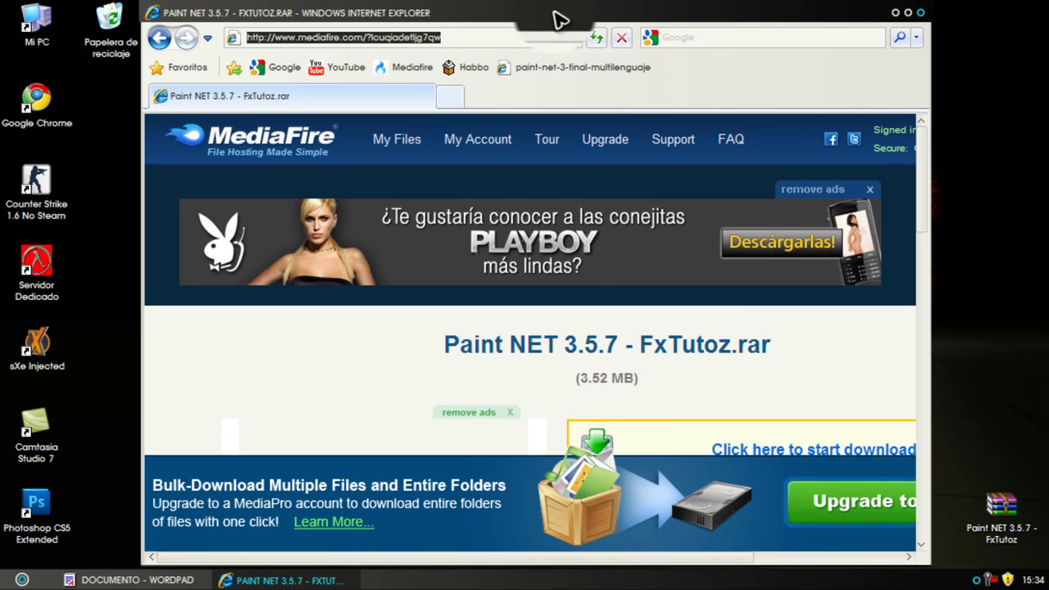
pyautogui.doubleClick(557, 13)
pyautogui.doubleClick(713, 17)
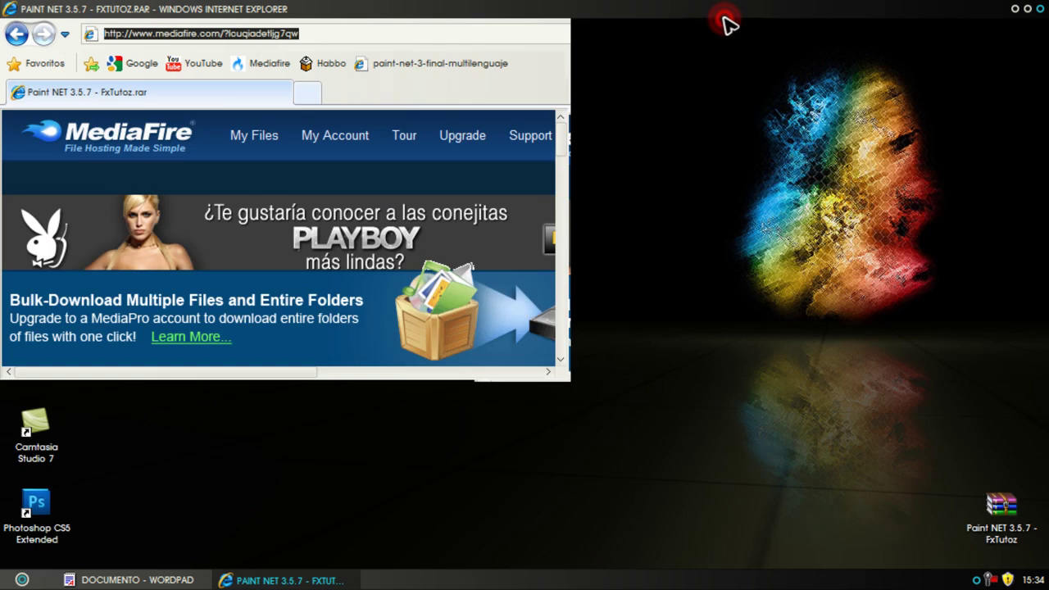
pyautogui.moveTo(452, 33); pyautogui.dragTo(154, 33)
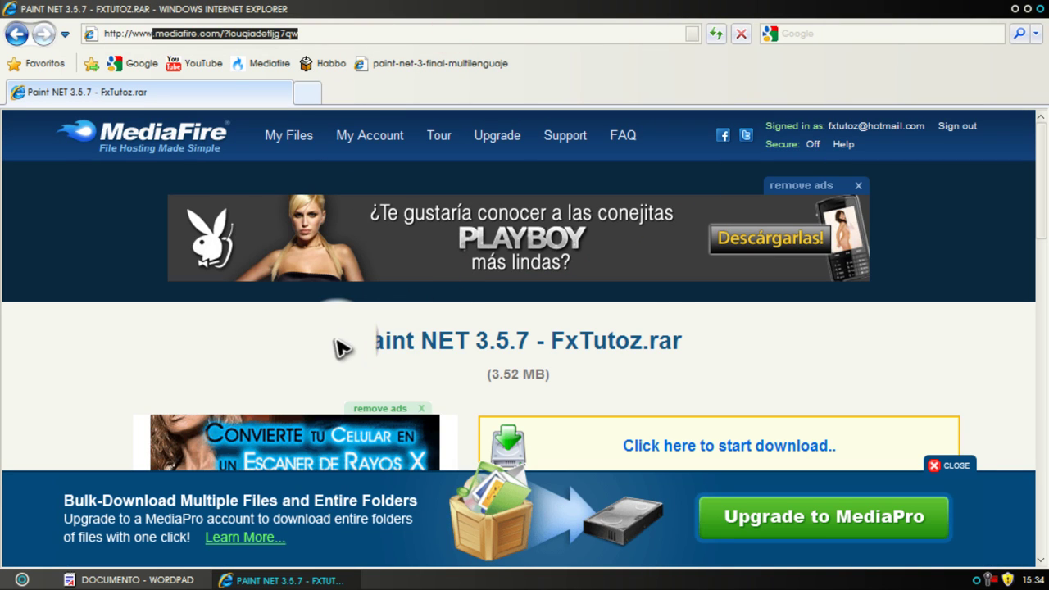
pyautogui.moveTo(339, 346); pyautogui.dragTo(726, 349)
pyautogui.moveTo(300, 347); pyautogui.dragTo(771, 348)
pyautogui.scroll(-3, 770, 348)
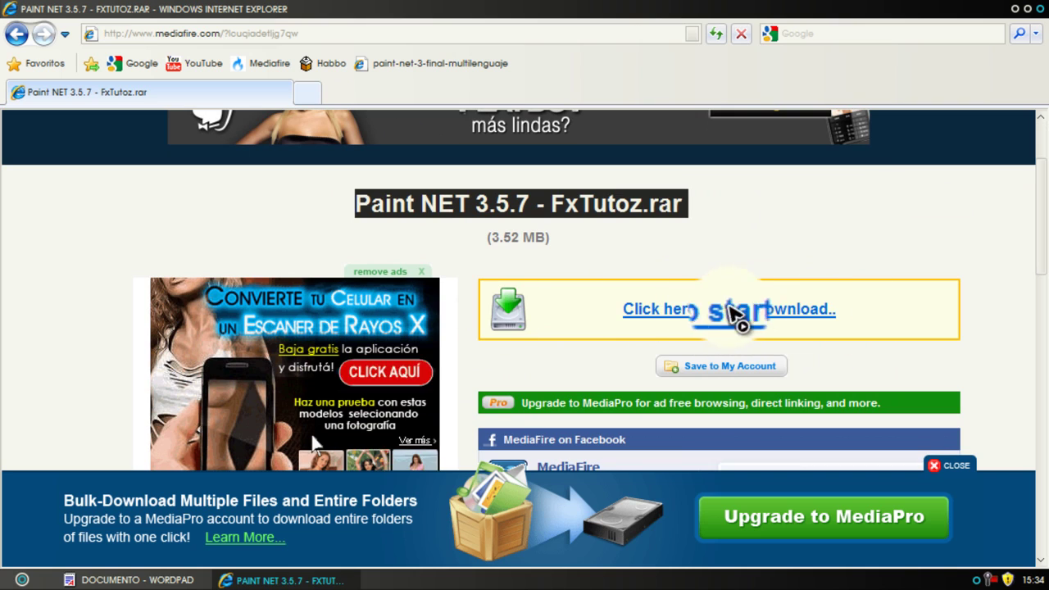
# Start the Paint NET 3.5.7 - FxTutoz.rar download with Abrir, then cancel the progress dialog
pyautogui.click(740, 314)
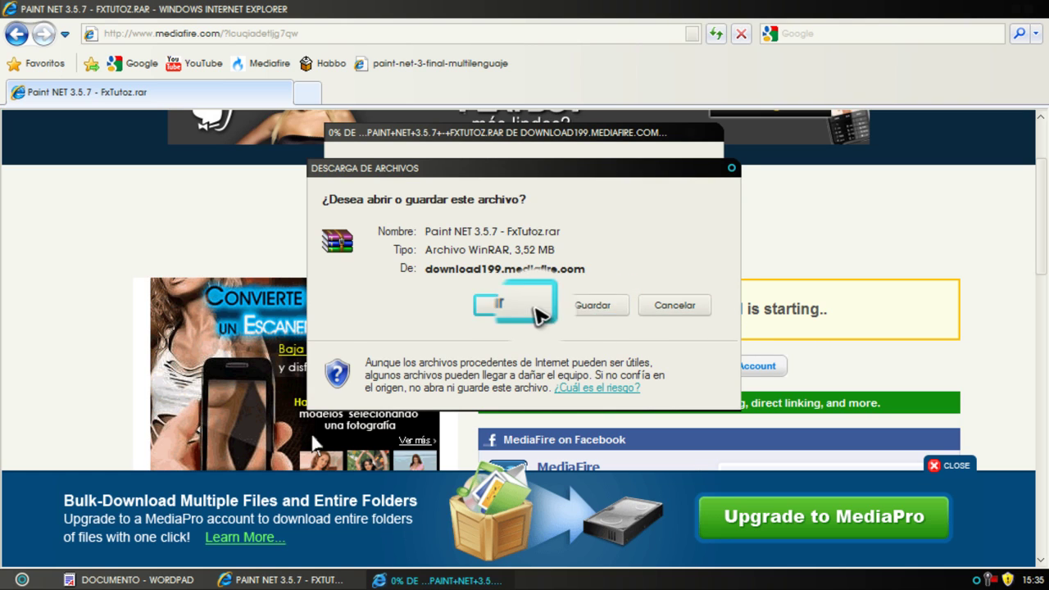
pyautogui.click(534, 308)
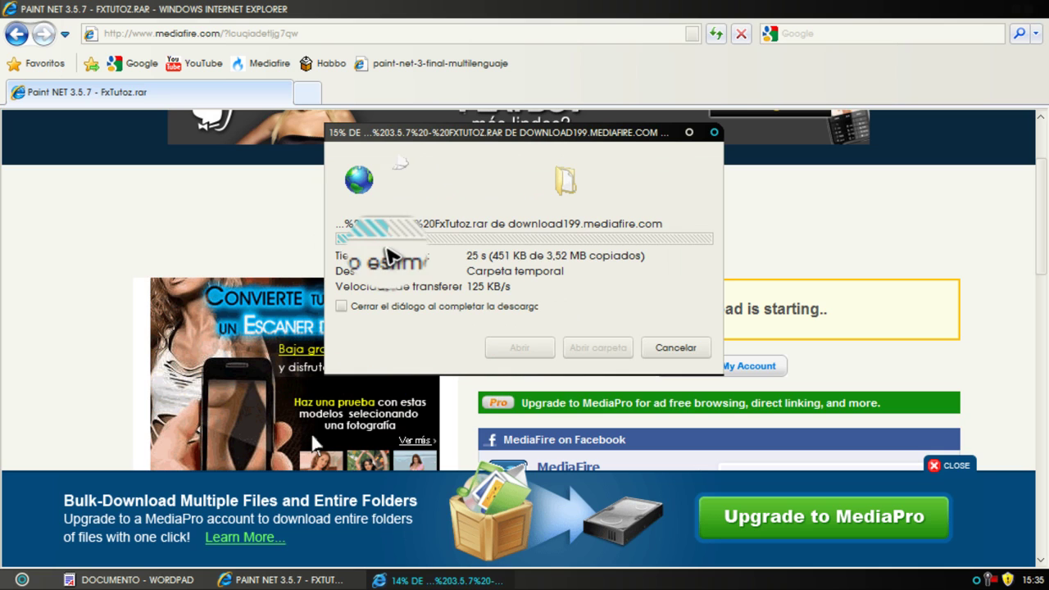
pyautogui.click(675, 347)
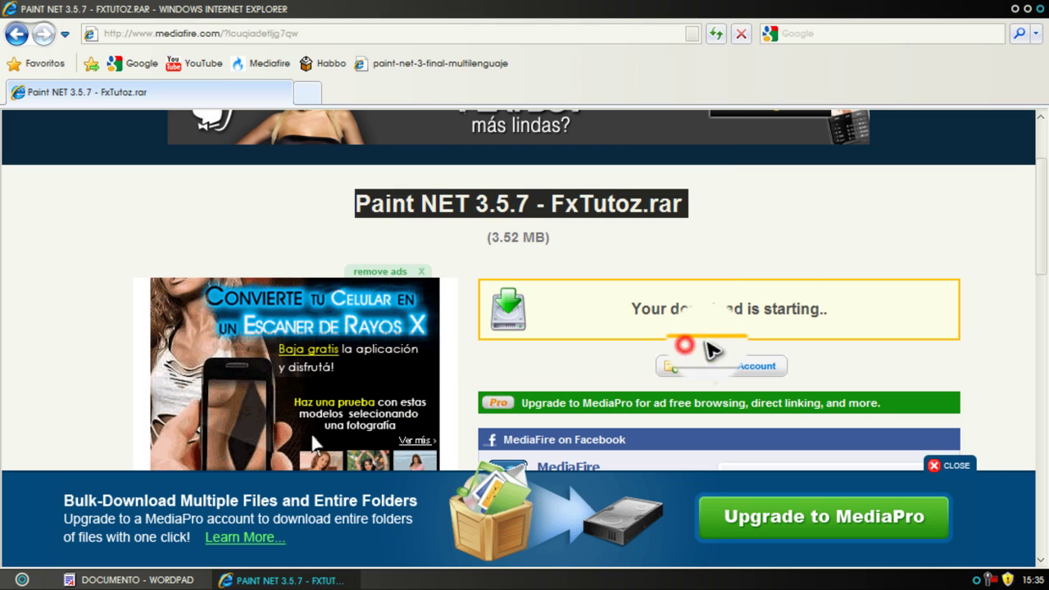
# Close Internet Explorer, extract the Paint NET archive with Extraer aquí, and return it to the corner
pyautogui.hotkey('alt', 'F4')
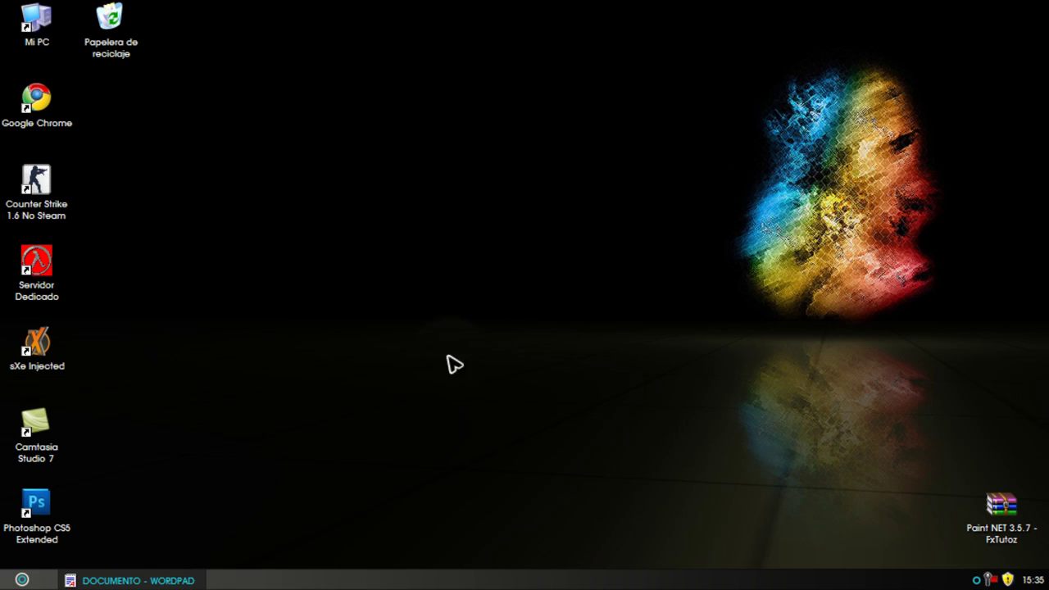
pyautogui.moveTo(1003, 529); pyautogui.dragTo(569, 289)
pyautogui.rightClick(566, 285)
pyautogui.click(608, 324)
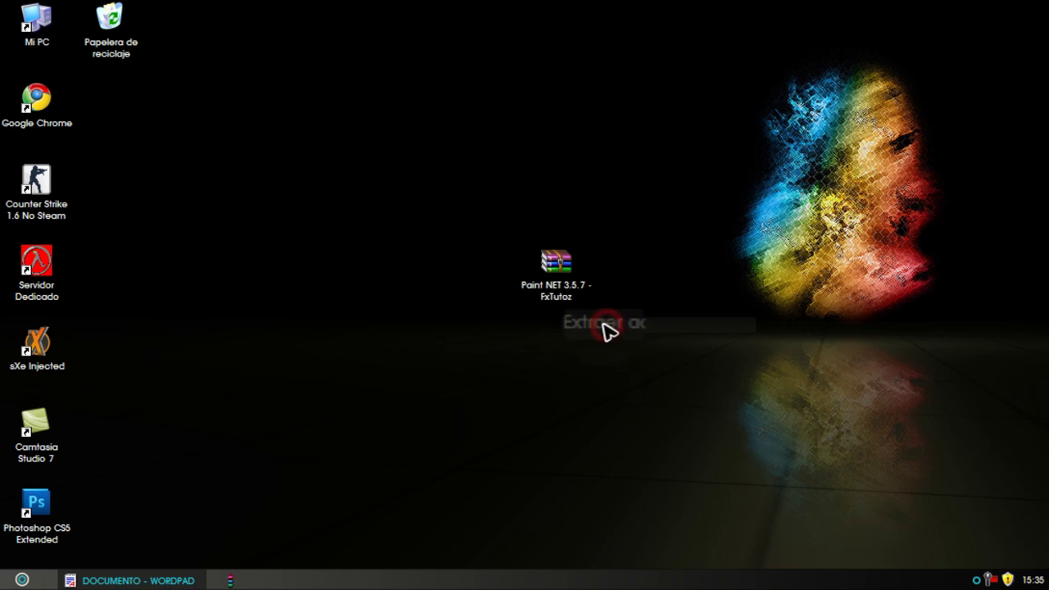
pyautogui.moveTo(561, 293)
pyautogui.mouseDown()
pyautogui.moveTo(917, 492)
pyautogui.moveTo(1000, 509)
pyautogui.mouseUp()
# Scroll and minimize WordPad, then run the Paint NET 3.5.7 - Install icon from the desktop
pyautogui.click(138, 580)
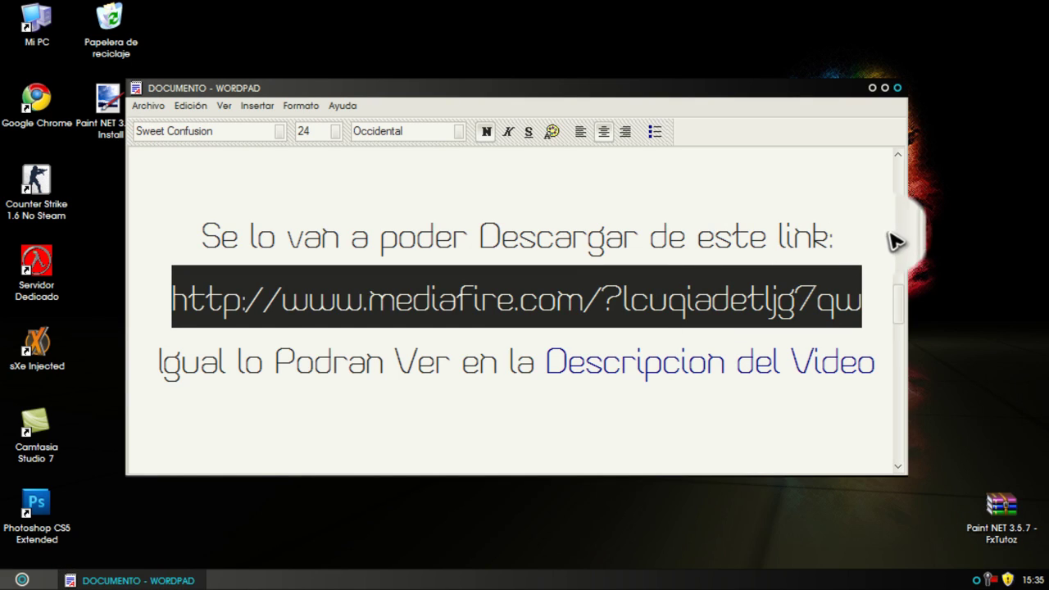
pyautogui.moveTo(894, 239); pyautogui.dragTo(904, 335)
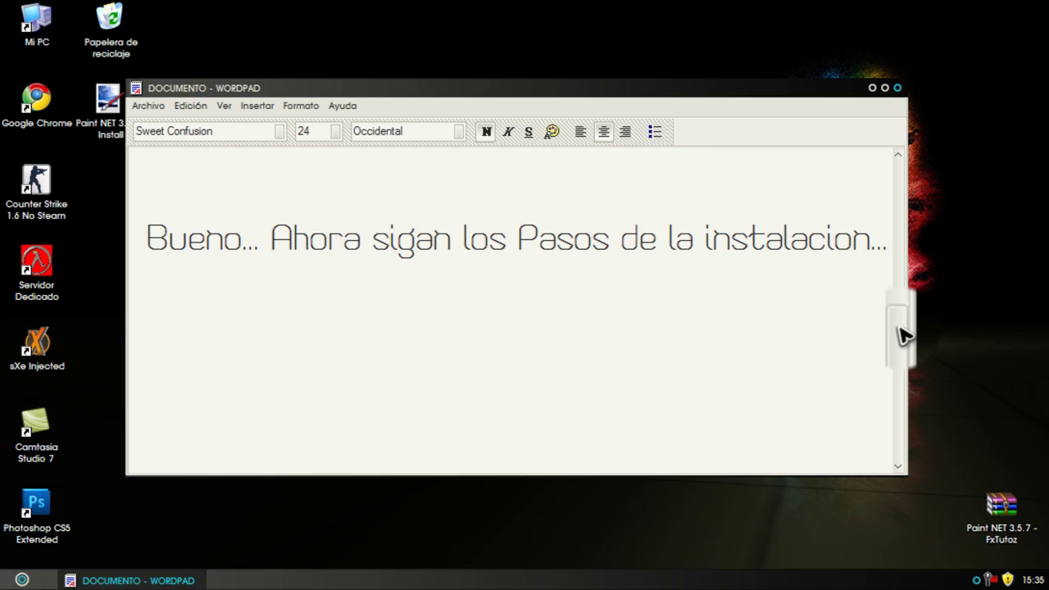
pyautogui.click(871, 88)
pyautogui.doubleClick(93, 131)
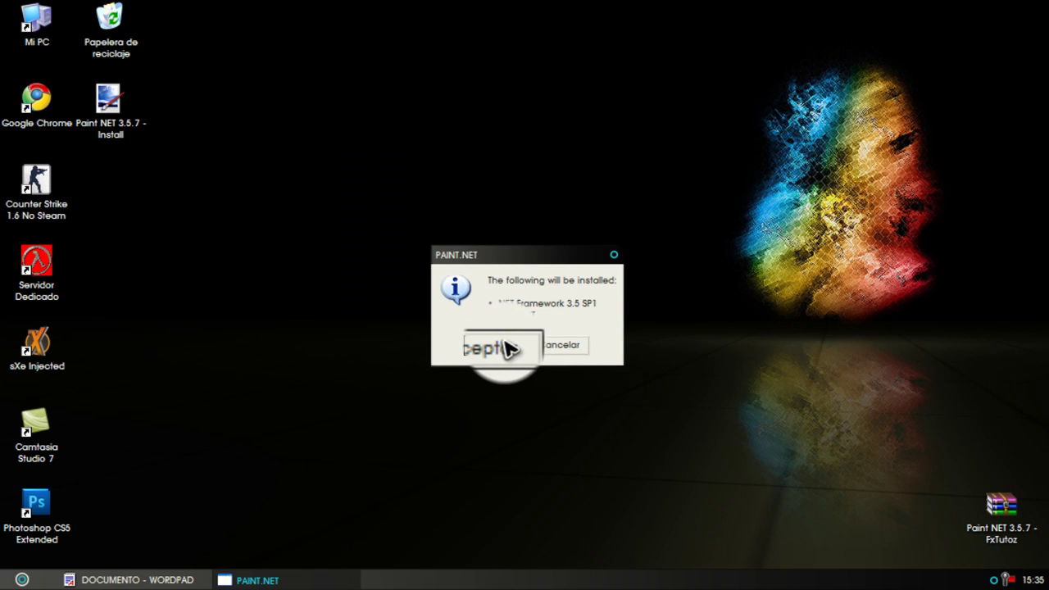
# Accept the .NET Framework install, then open the setup language list in the Paint.NET wizard
pyautogui.click(503, 351)
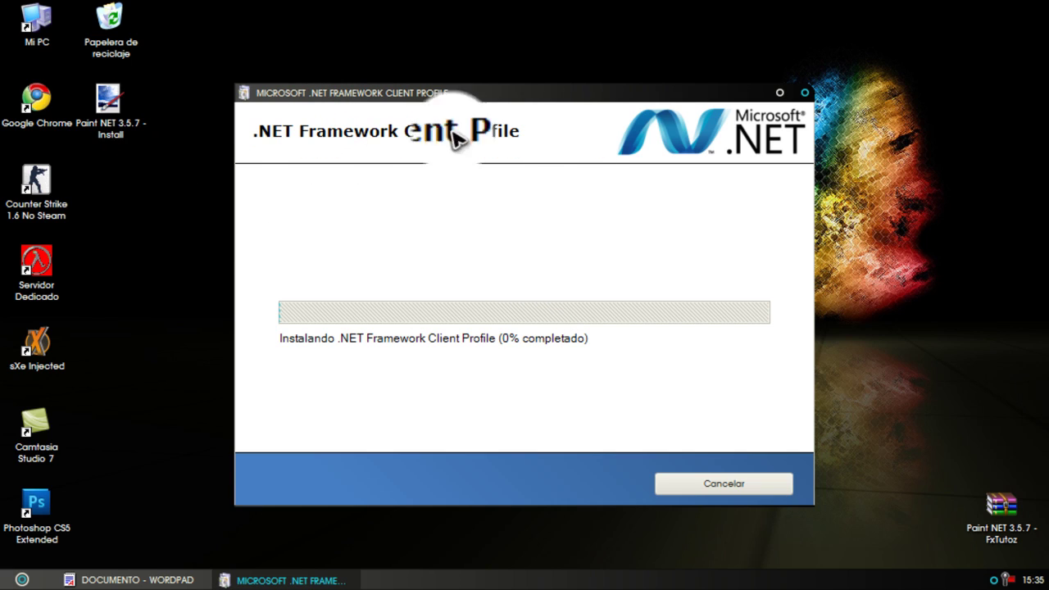
pyautogui.moveTo(187, 69)
pyautogui.mouseDown()
pyautogui.moveTo(997, 473)
pyautogui.moveTo(884, 538)
pyautogui.mouseUp()
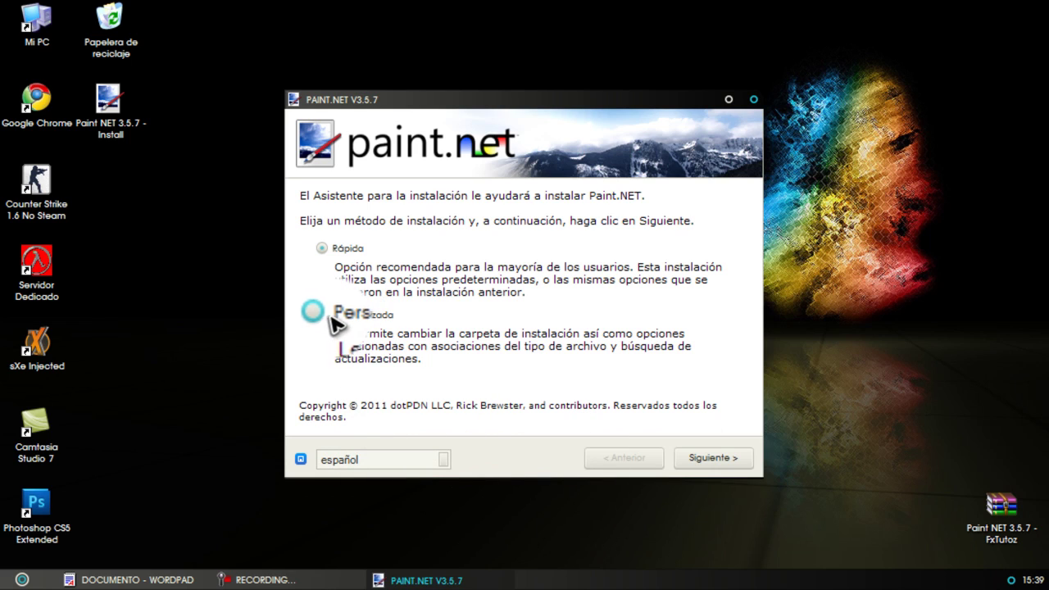
pyautogui.click(406, 458)
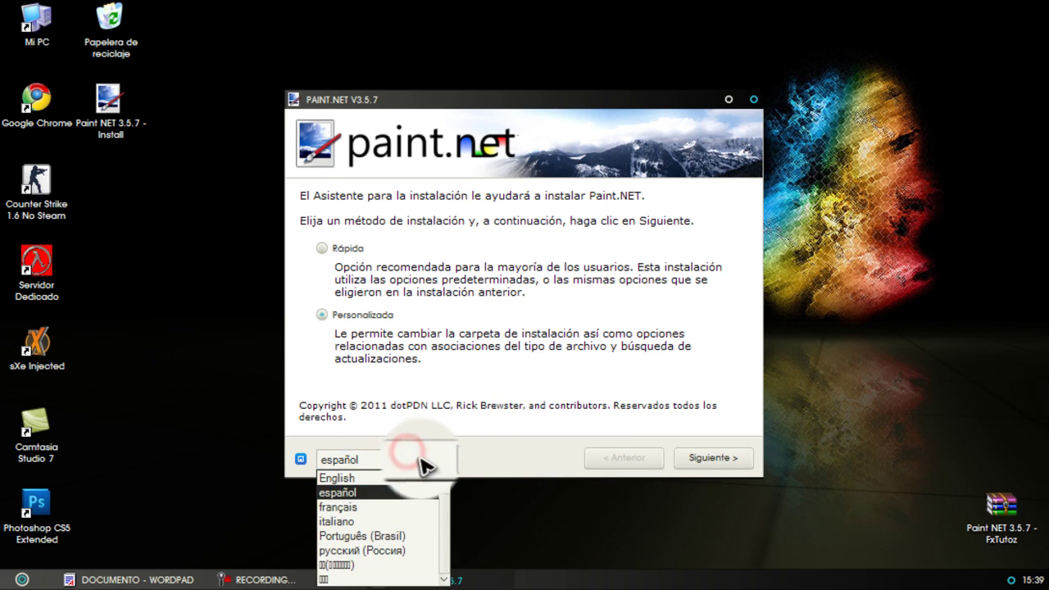
# Choose español, accept the licence with Acepto, and finish setup launching Paint.NET
pyautogui.click(361, 490)
pyautogui.click(726, 460)
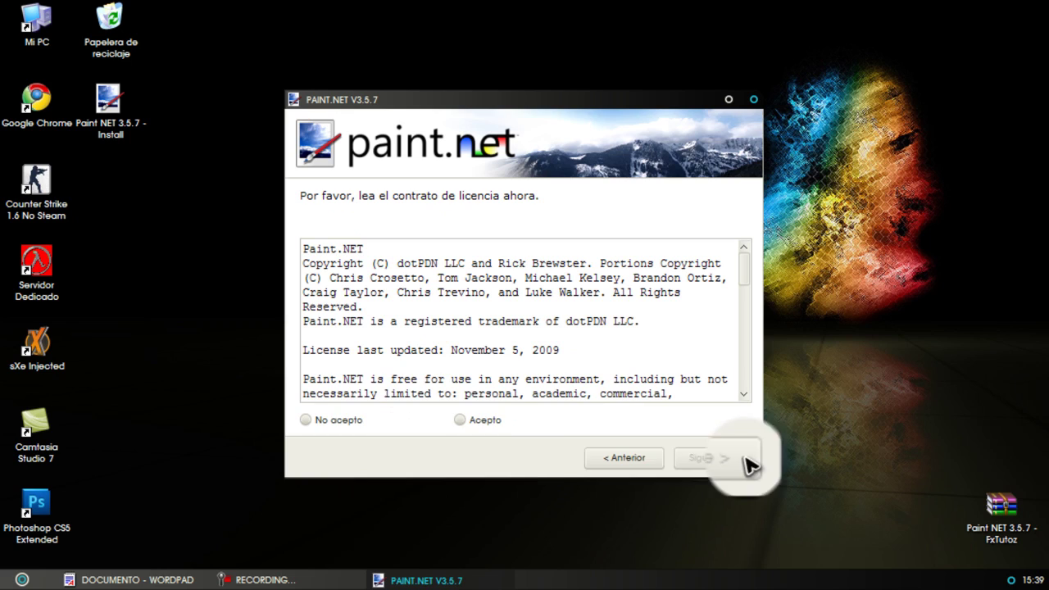
pyautogui.click(460, 419)
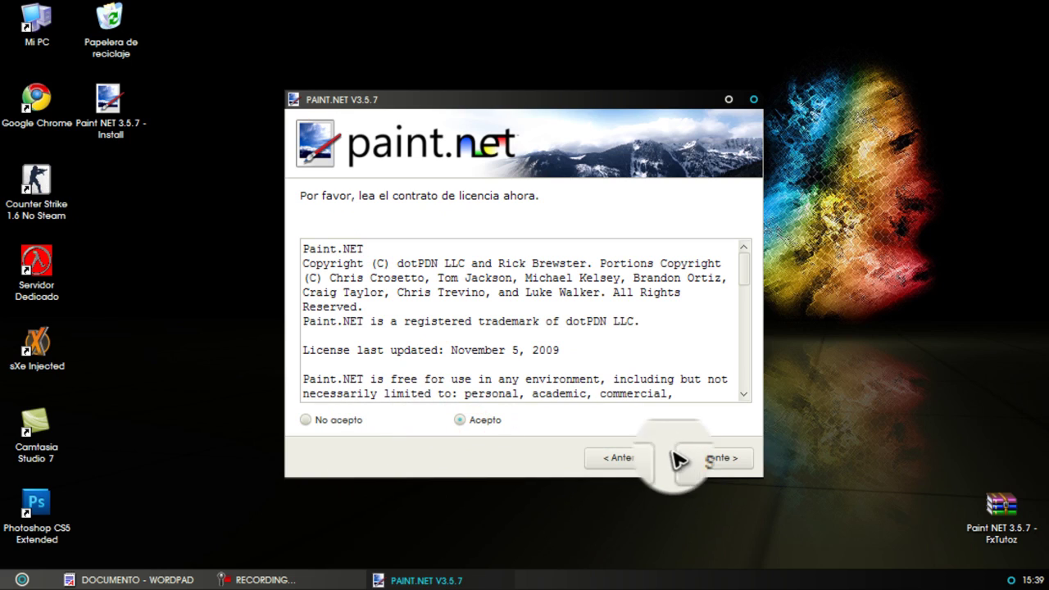
pyautogui.click(708, 466)
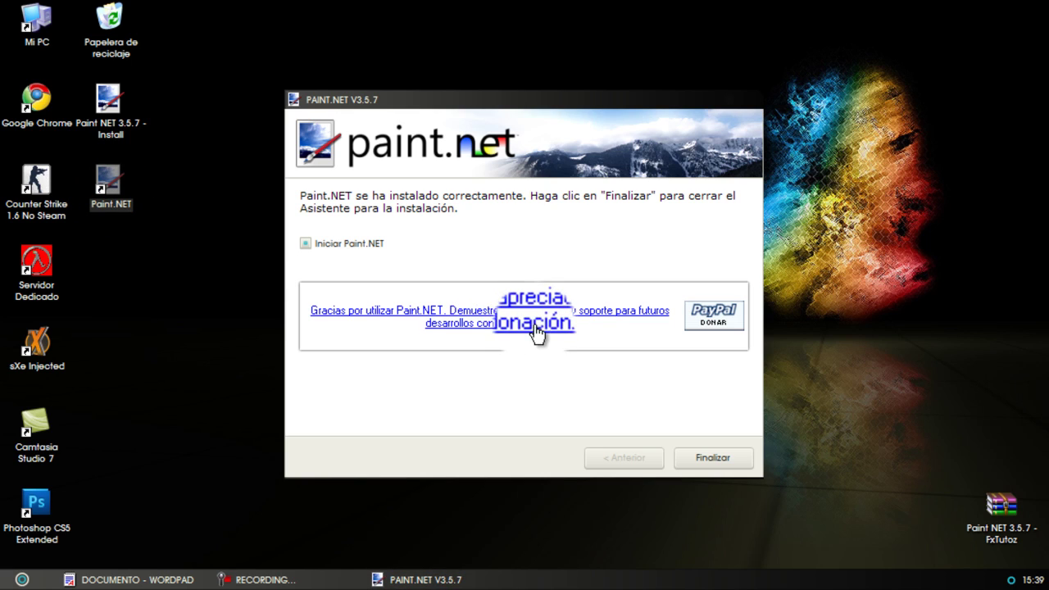
pyautogui.click(711, 451)
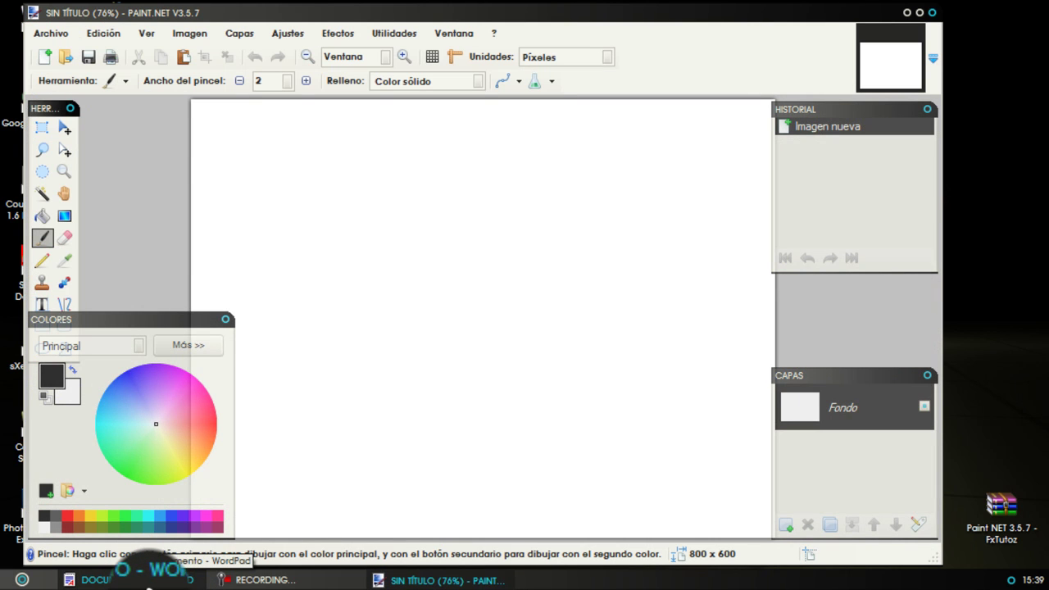
# Scroll through the WordPad closing notes, minimize them, and maximize the Paint.NET window
pyautogui.click(147, 582)
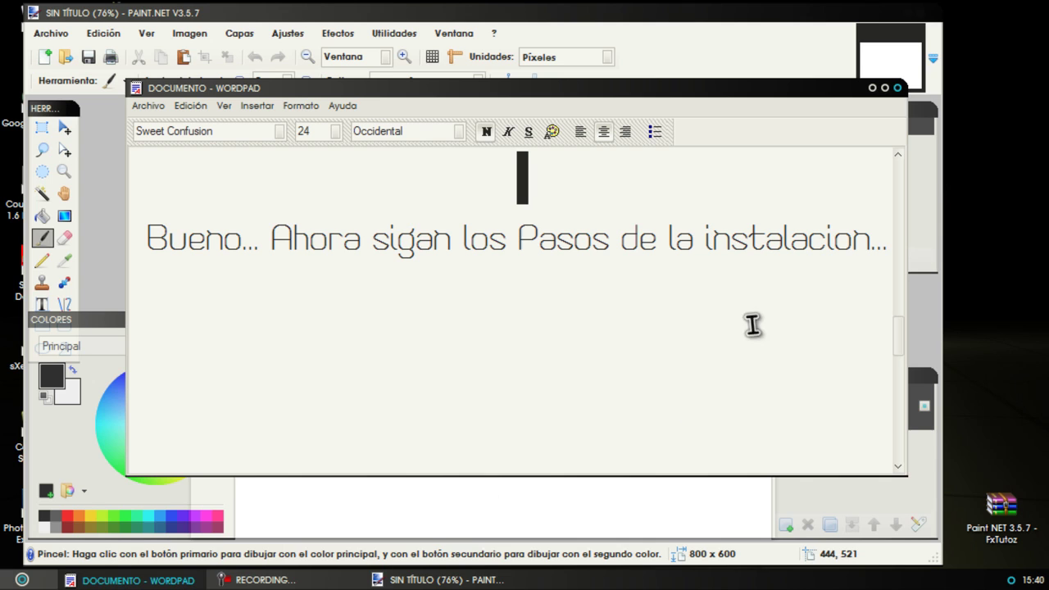
pyautogui.moveTo(902, 340); pyautogui.dragTo(896, 386)
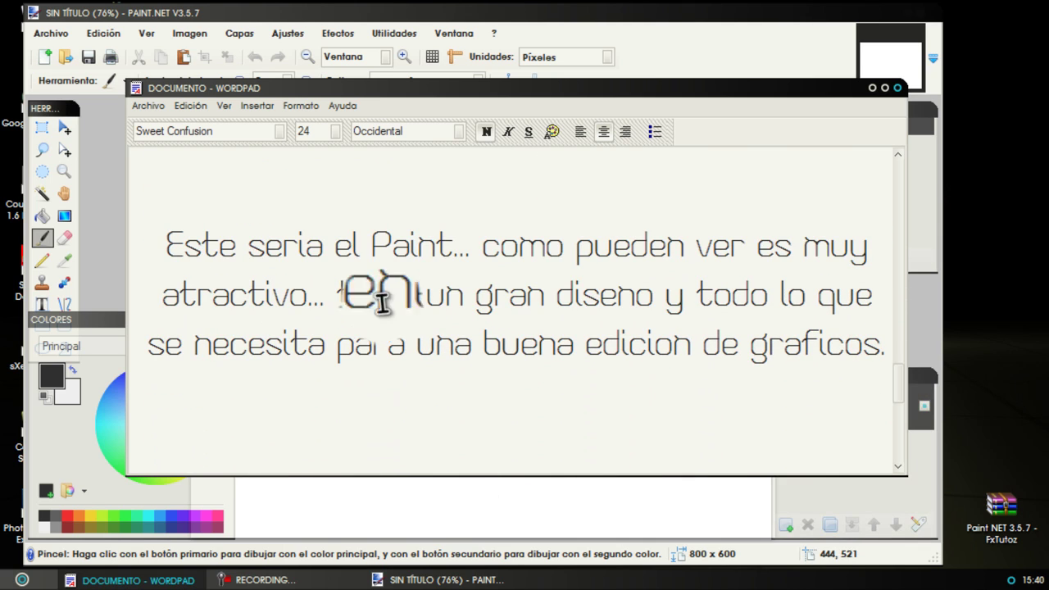
pyautogui.scroll(-3, 434, 281)
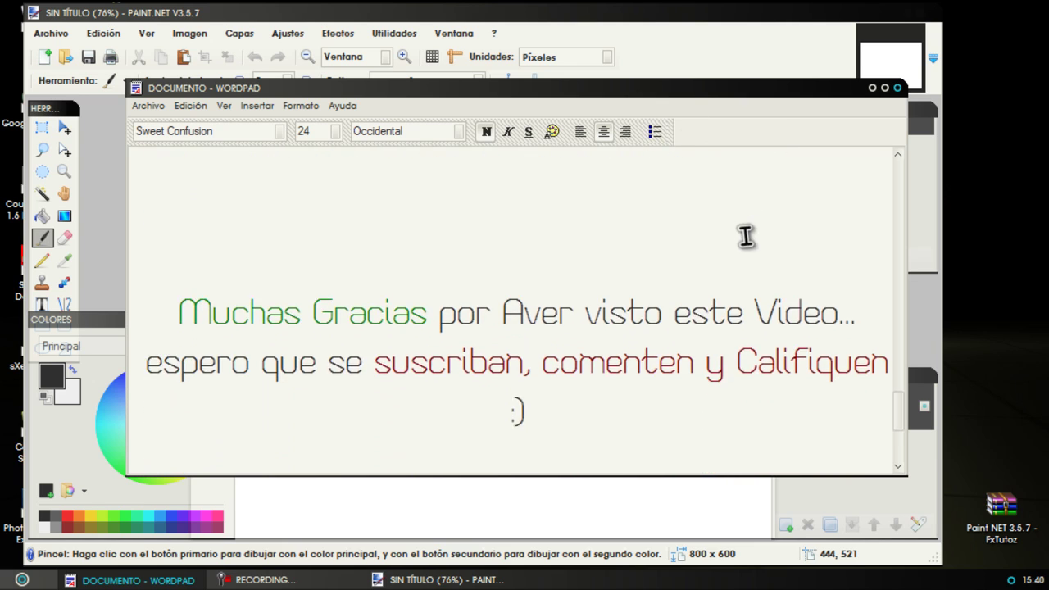
pyautogui.scroll(-4, 885, 393)
pyautogui.moveTo(904, 440)
pyautogui.mouseDown()
pyautogui.moveTo(908, 369)
pyautogui.moveTo(904, 384)
pyautogui.mouseUp()
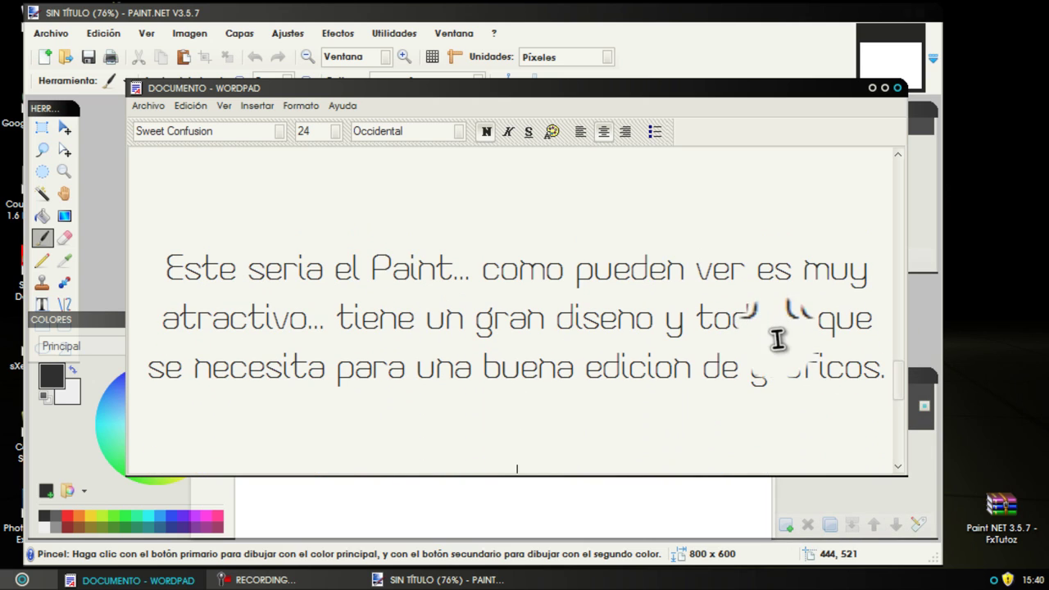
pyautogui.scroll(-3, 468, 358)
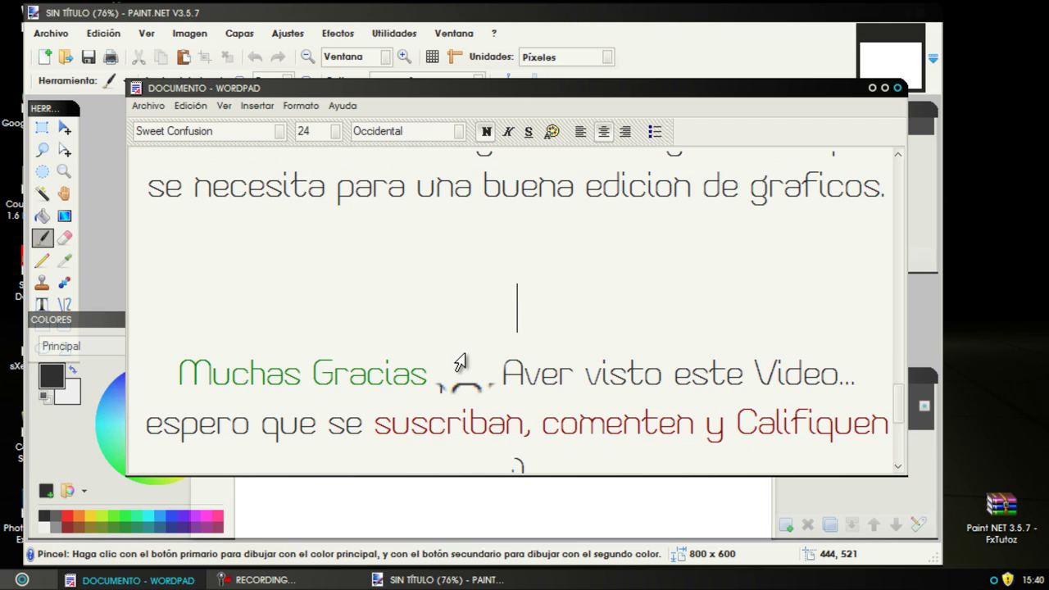
pyautogui.scroll(-1, 455, 352)
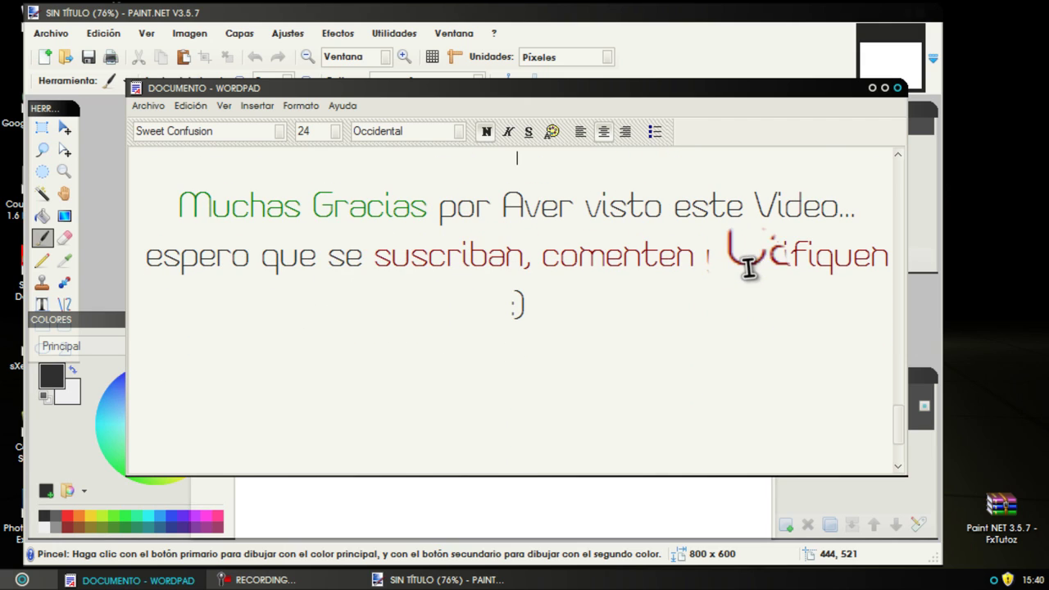
pyautogui.scroll(-2, 749, 268)
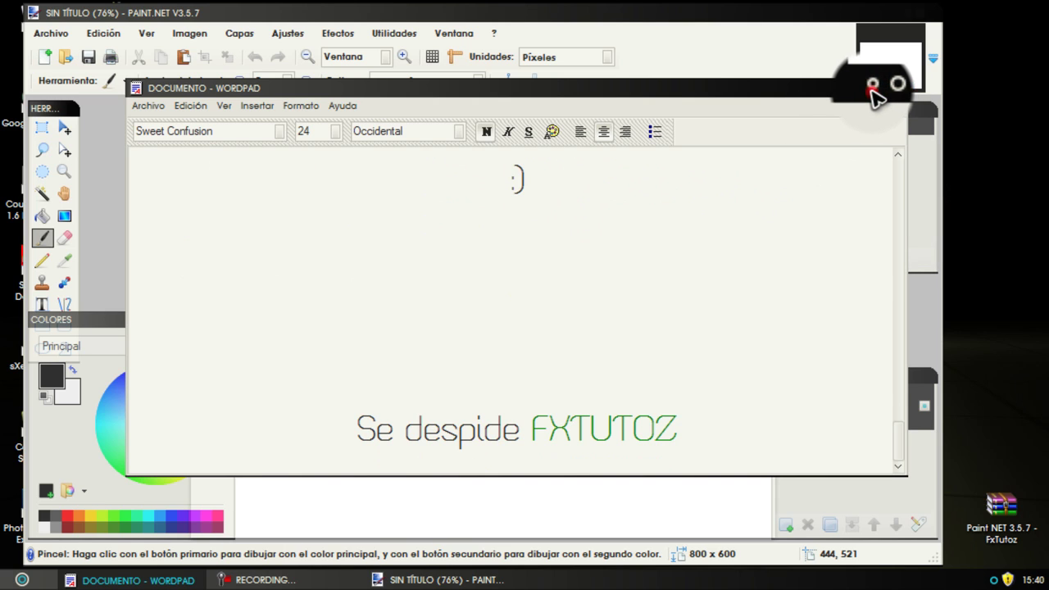
pyautogui.click(872, 85)
pyautogui.click(920, 10)
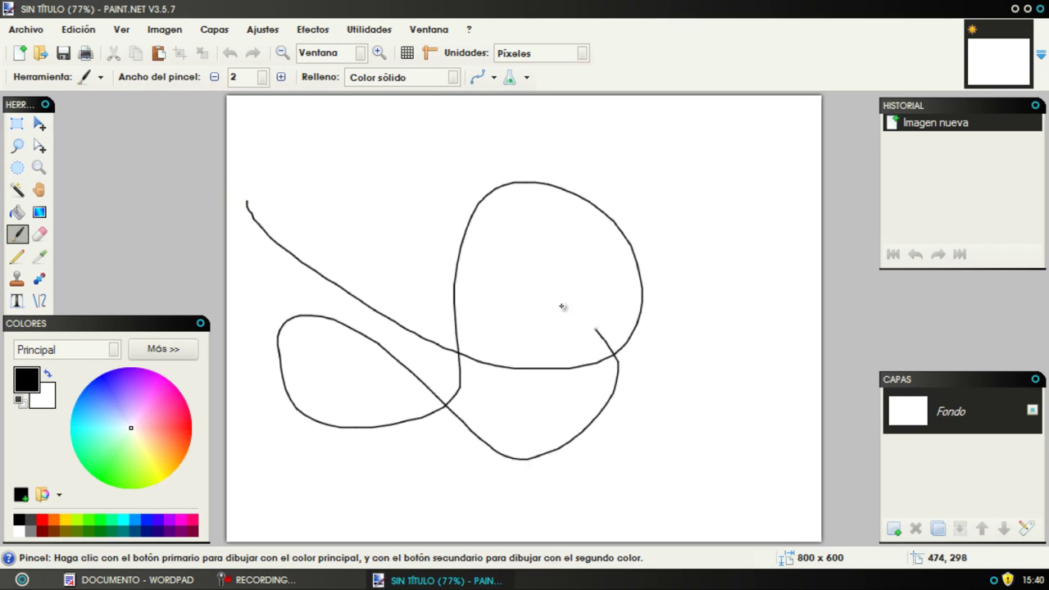
# Undo the first scribble, then draw an F, an x beside it, and a rounded frame
pyautogui.hotkey('ctrl', 'z')
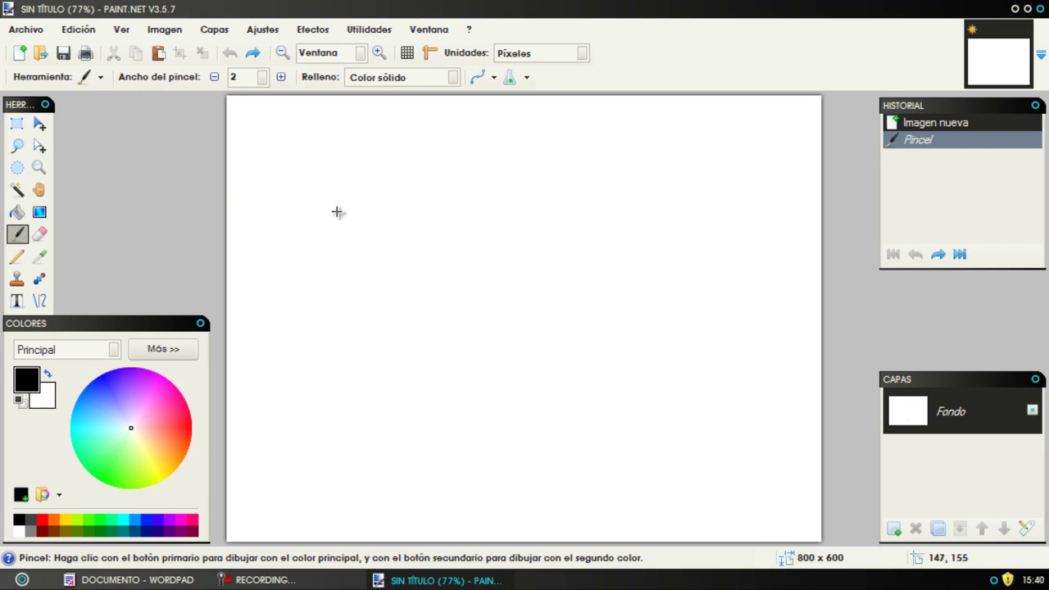
pyautogui.moveTo(381, 515); pyautogui.dragTo(382, 515)
pyautogui.moveTo(304, 204); pyautogui.dragTo(569, 202)
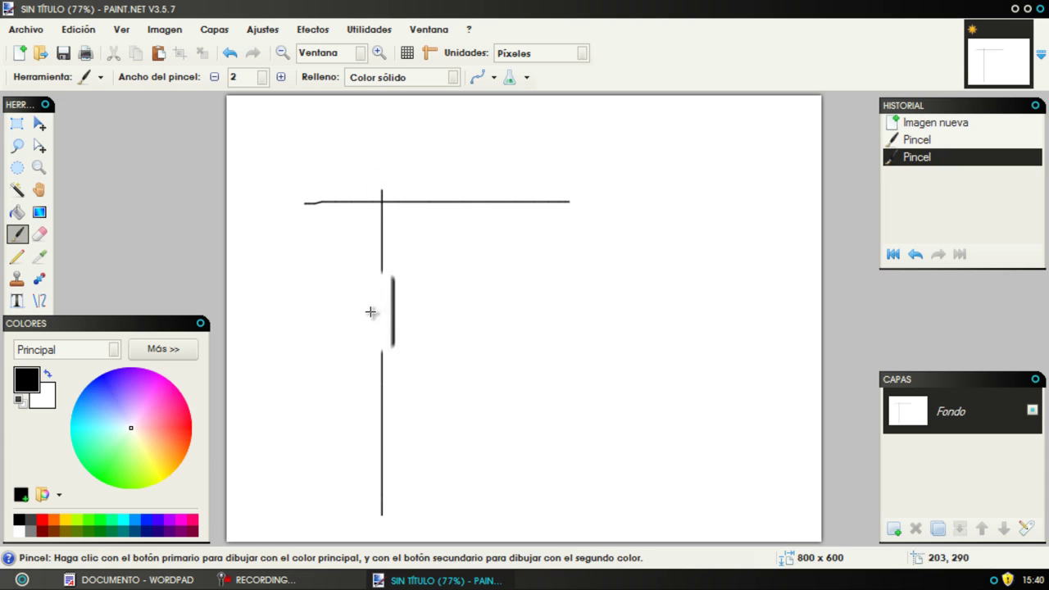
pyautogui.moveTo(358, 311); pyautogui.dragTo(504, 312)
pyautogui.moveTo(473, 497); pyautogui.dragTo(474, 497)
pyautogui.moveTo(504, 362); pyautogui.dragTo(574, 413)
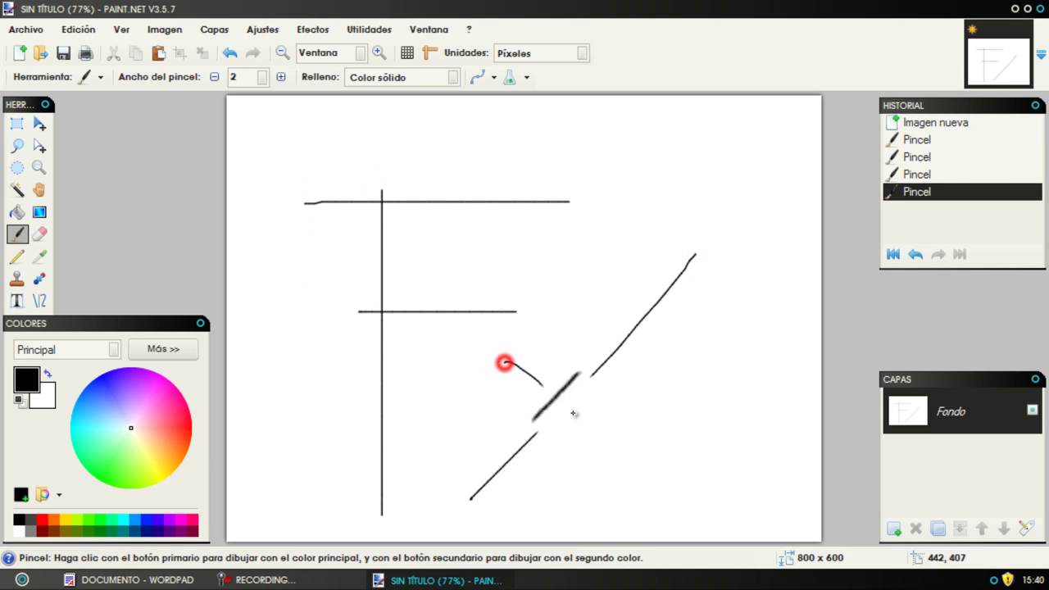
pyautogui.moveTo(715, 468); pyautogui.dragTo(716, 469)
pyautogui.moveTo(588, 378); pyautogui.dragTo(628, 373)
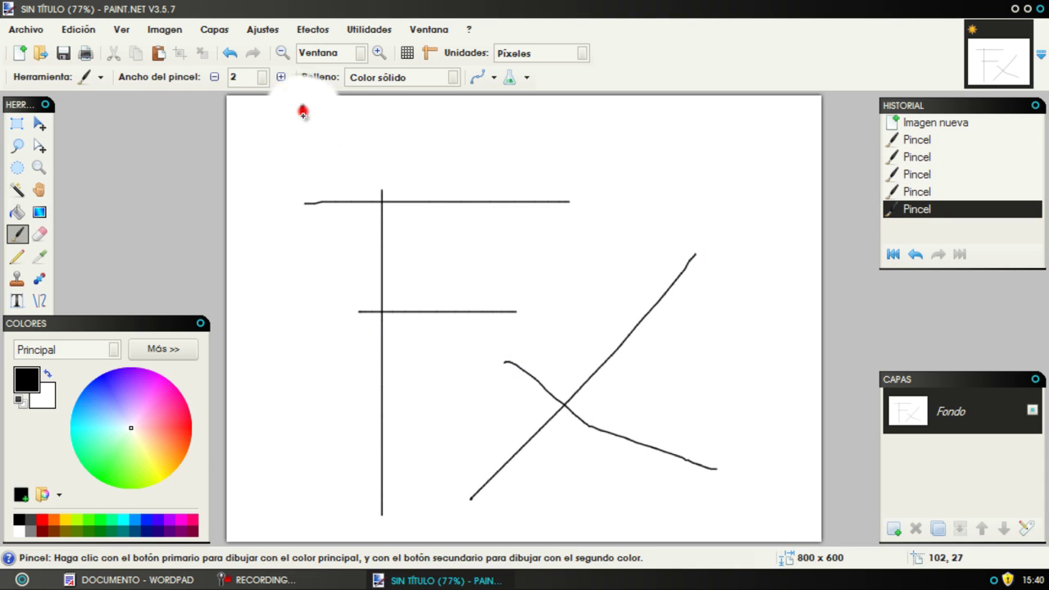
pyautogui.moveTo(302, 114); pyautogui.dragTo(577, 508)
# Switch the brush colour to orange and scribble orange loops across the canvas
pyautogui.moveTo(194, 138); pyautogui.dragTo(194, 138)
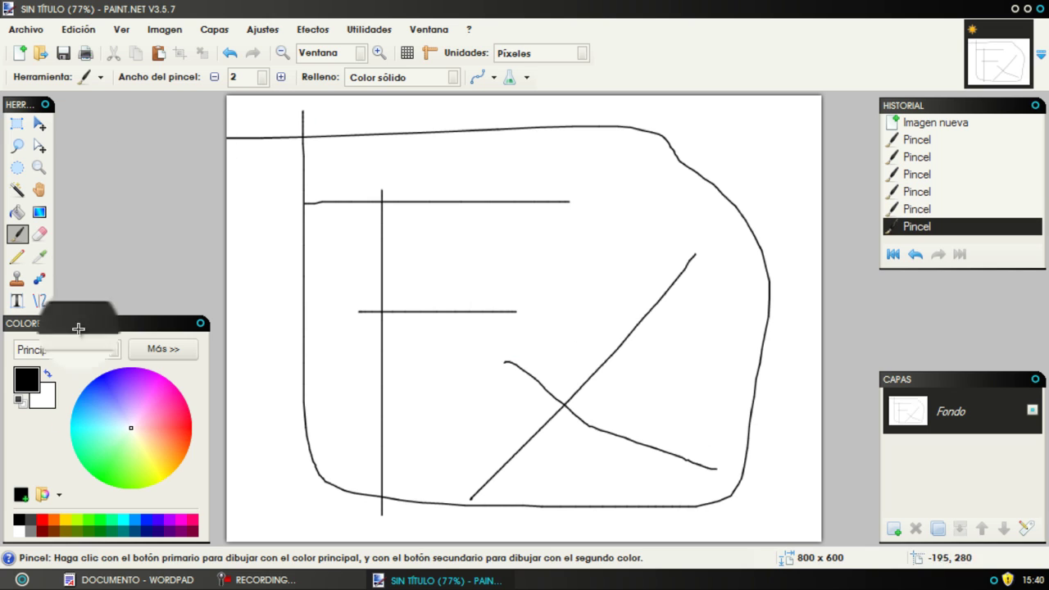
pyautogui.moveTo(150, 433); pyautogui.dragTo(173, 446)
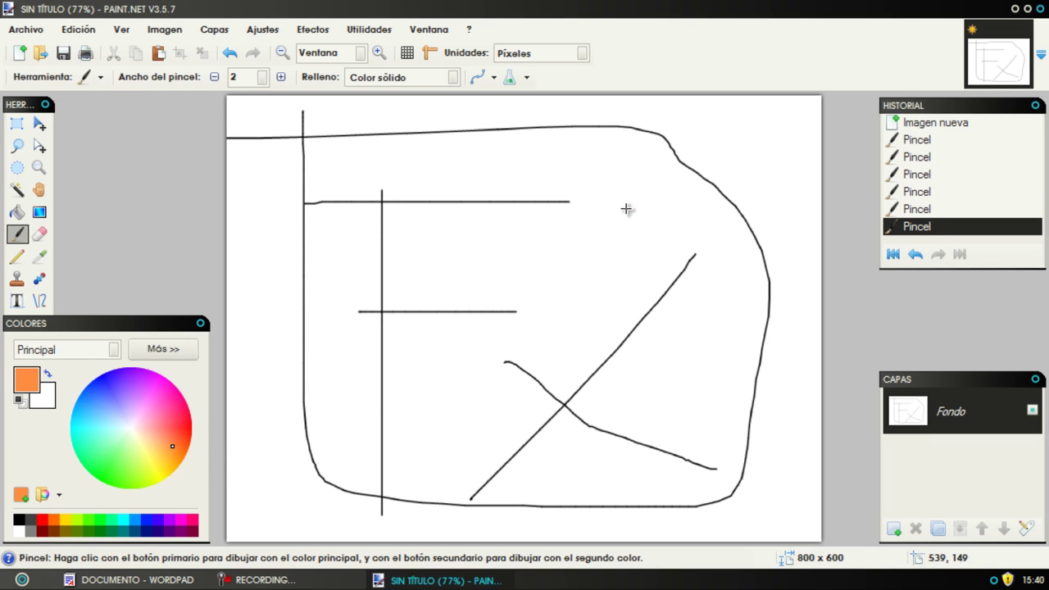
pyautogui.moveTo(626, 209)
pyautogui.mouseDown()
pyautogui.moveTo(754, 164)
pyautogui.moveTo(609, 283)
pyautogui.moveTo(662, 367)
pyautogui.moveTo(246, 318)
pyautogui.moveTo(935, 282)
pyautogui.moveTo(157, 325)
pyautogui.moveTo(861, 258)
pyautogui.mouseUp()
pyautogui.press('x')
pyautogui.moveTo(443, 201); pyautogui.dragTo(405, 213)
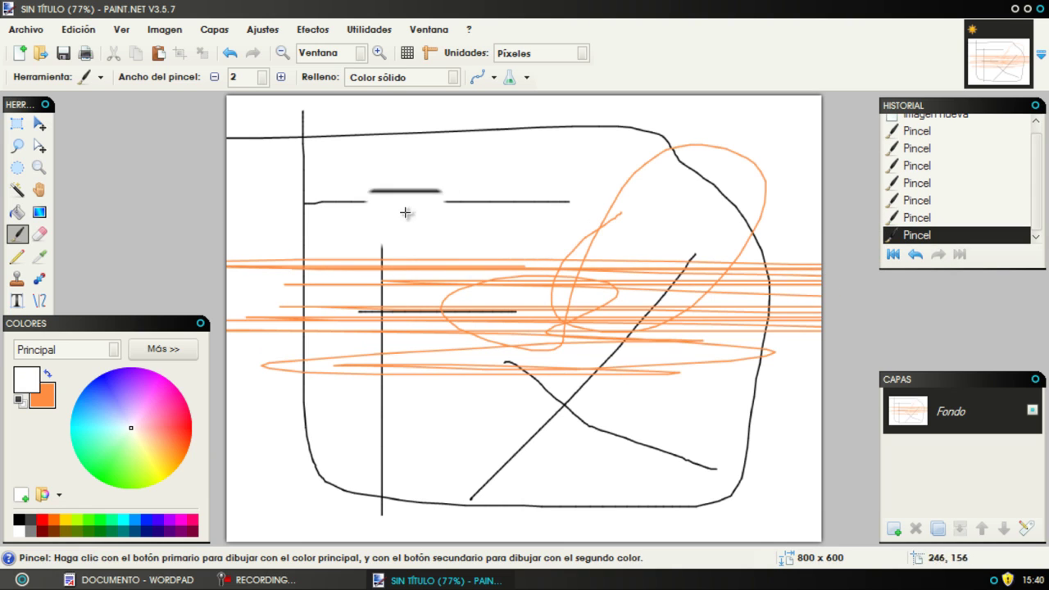
# Undo back to a blank canvas and paint a white dab and stroke
pyautogui.hotkey('ctrl', 'z')
pyautogui.hotkey('ctrl', 'z')
pyautogui.hotkey('ctrl', 'z')
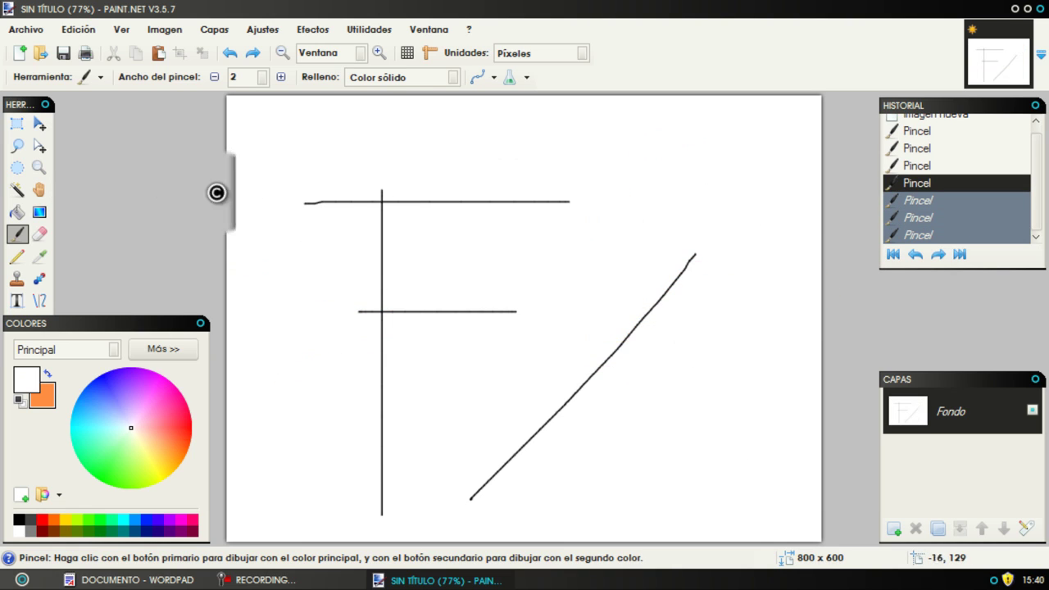
pyautogui.hotkey('ctrl', 'z')
pyautogui.hotkey('ctrl', 'z')
pyautogui.hotkey('ctrl', 'z')
pyautogui.click(721, 193)
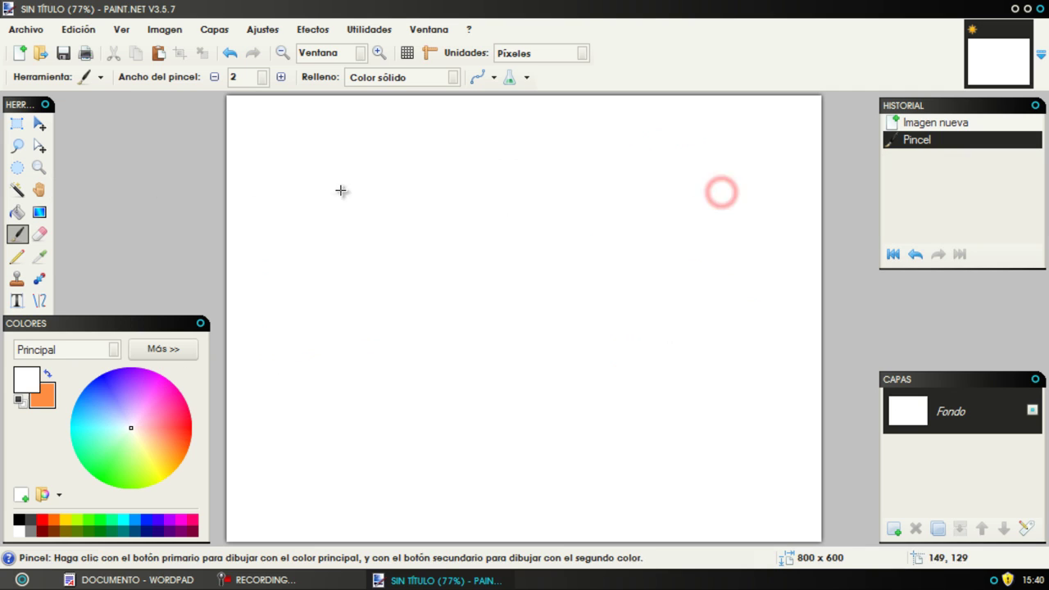
pyautogui.moveTo(417, 215); pyautogui.dragTo(583, 257)
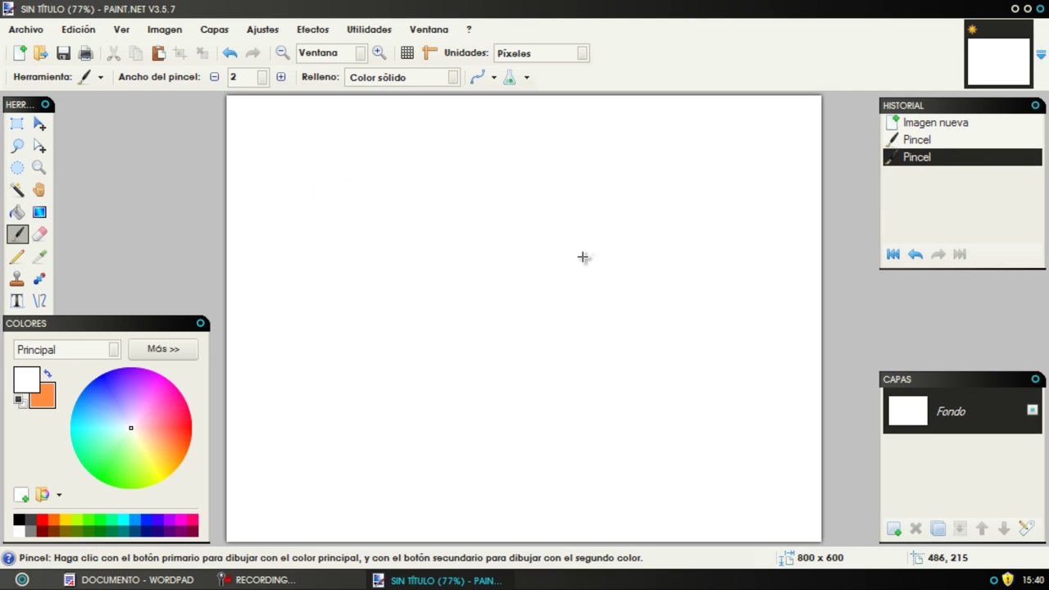
# Draw two crossing red lines and a red loop, then close Paint.NET
pyautogui.click(672, 166)
pyautogui.moveTo(135, 439); pyautogui.dragTo(191, 426)
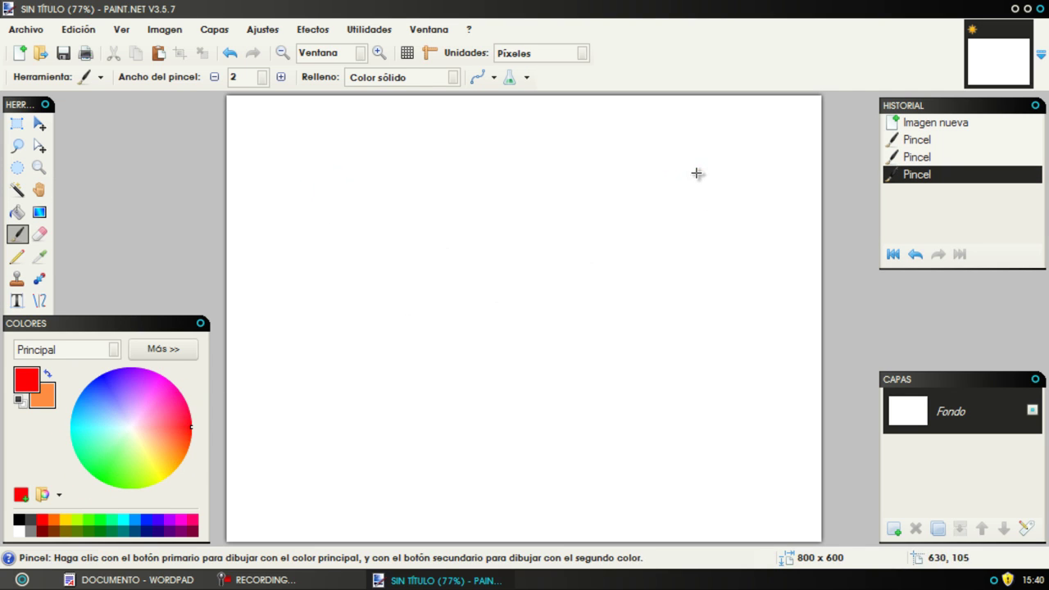
pyautogui.moveTo(697, 173); pyautogui.dragTo(226, 240)
pyautogui.moveTo(323, 164); pyautogui.dragTo(821, 336)
pyautogui.moveTo(606, 348); pyautogui.dragTo(359, 311)
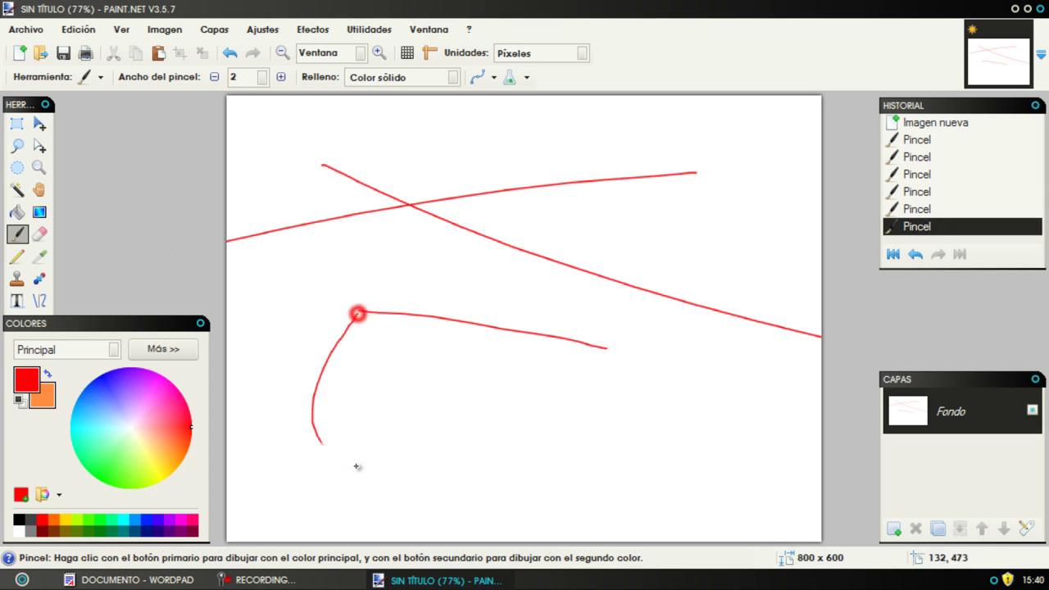
pyautogui.moveTo(356, 466)
pyautogui.mouseDown()
pyautogui.moveTo(590, 375)
pyautogui.moveTo(599, 355)
pyautogui.mouseUp()
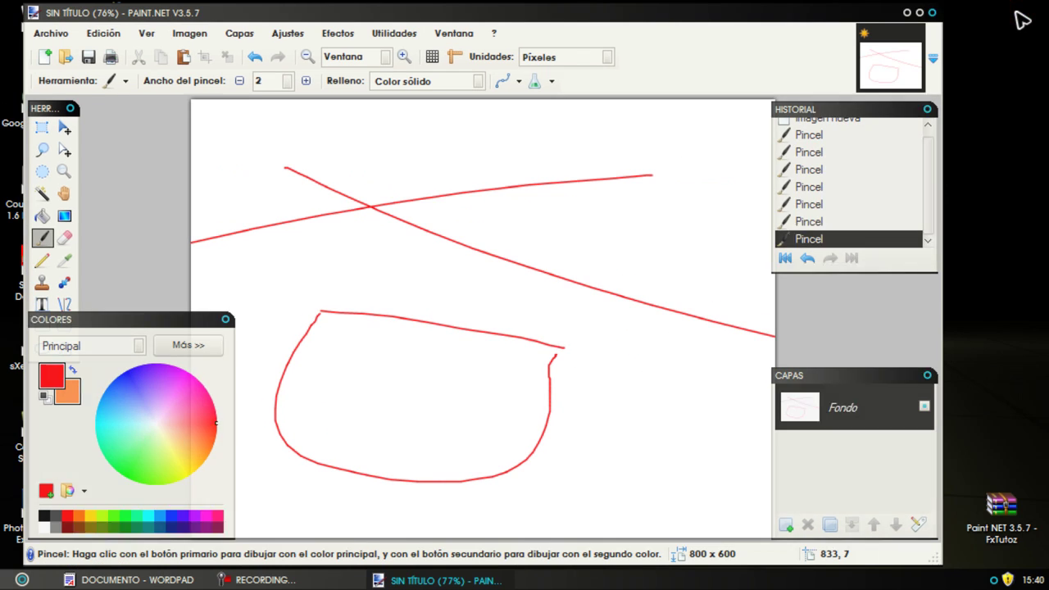
pyautogui.click(932, 12)
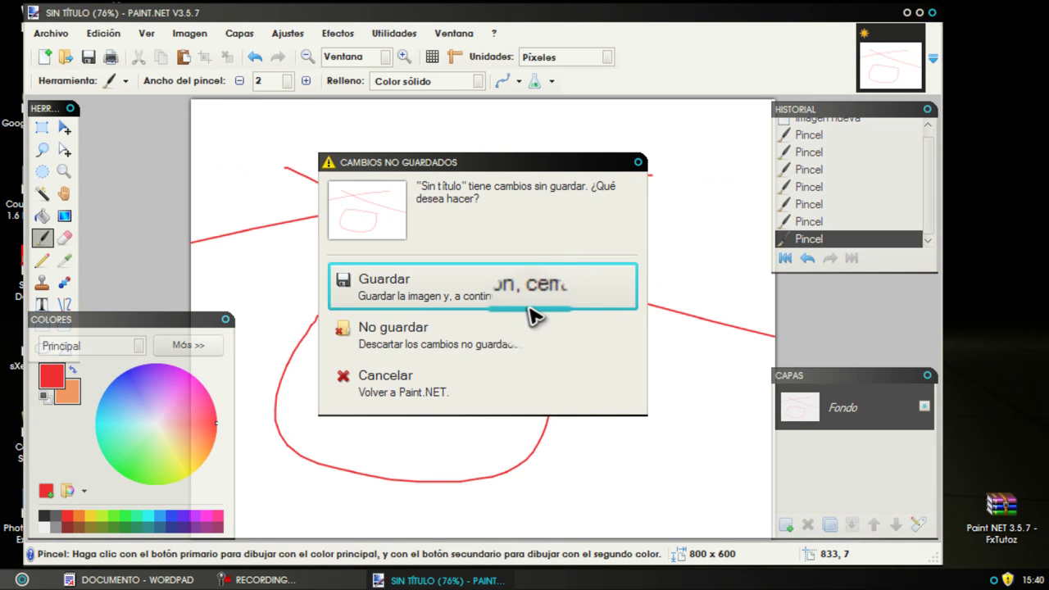
# Choose No guardar to discard the red brush doodles and quit Paint.NET
pyautogui.click(464, 336)
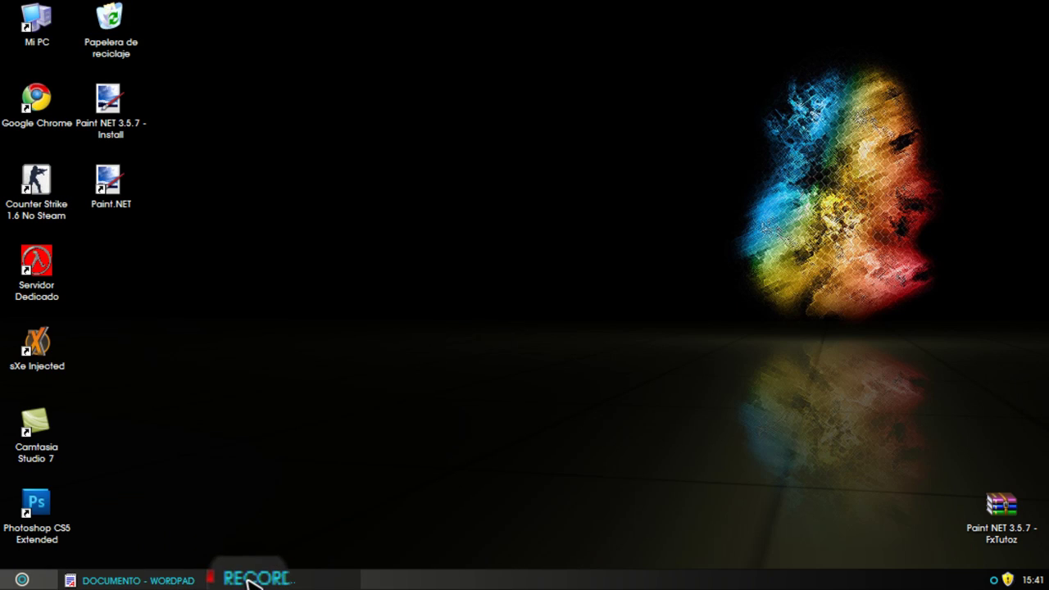